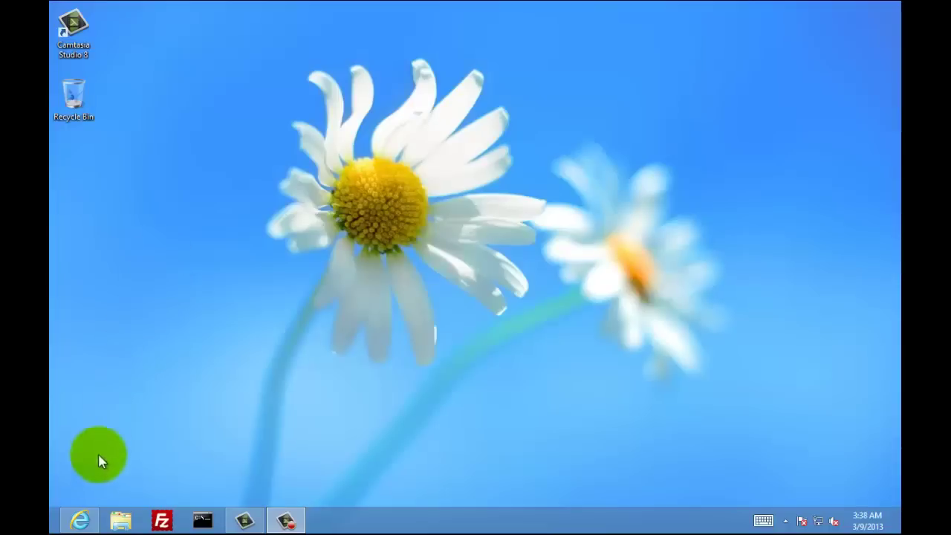
Search Google for 'dynu' in Internet Explorer
click(78, 522)
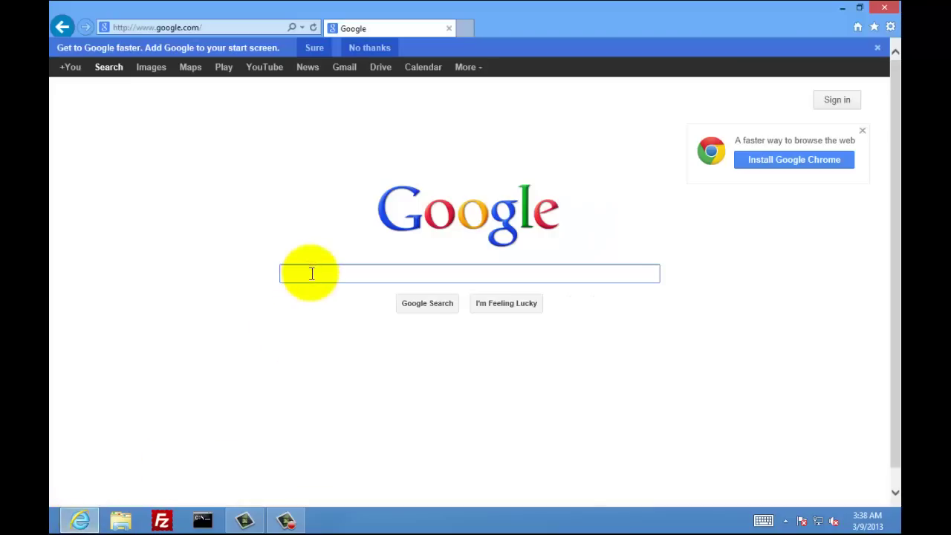
text(dynu)
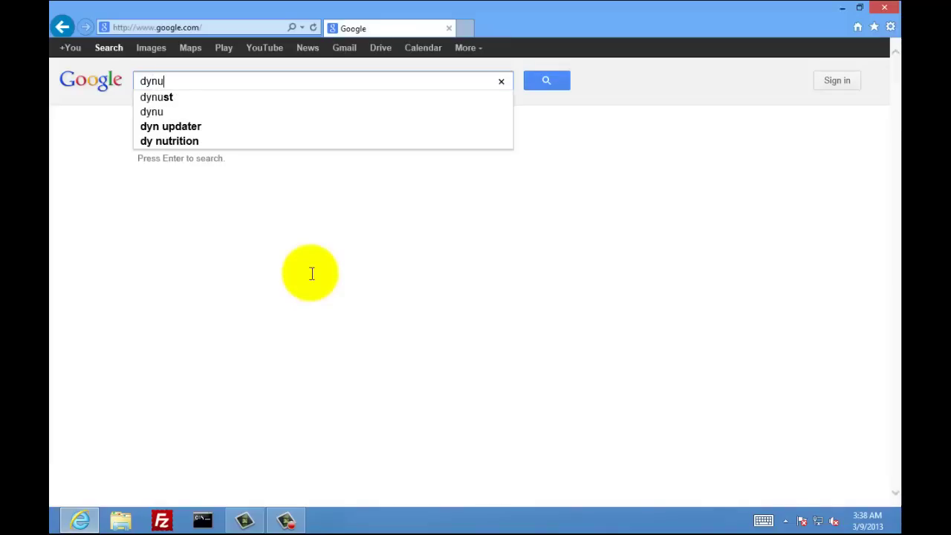
key(Return)
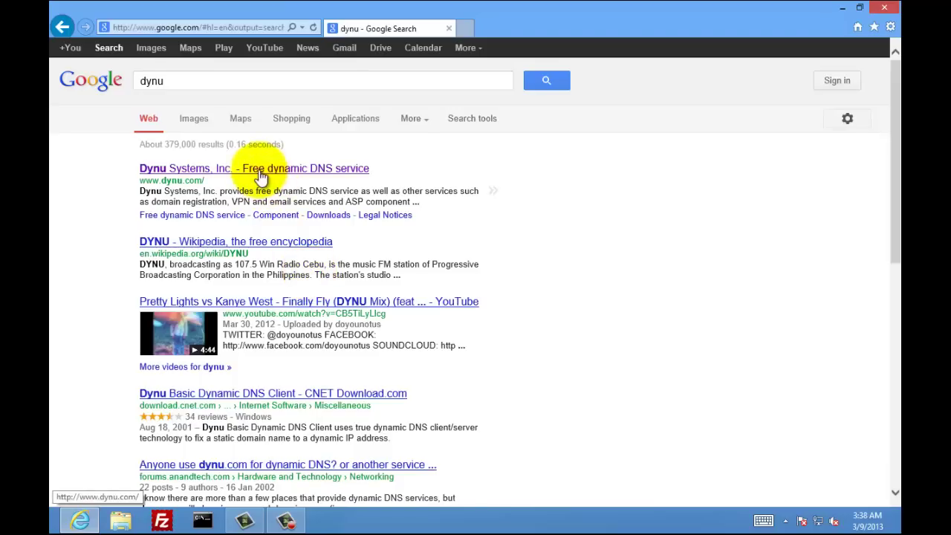
Open the Dynu site from the results and start the Dynamic DNS sign-up
click(260, 174)
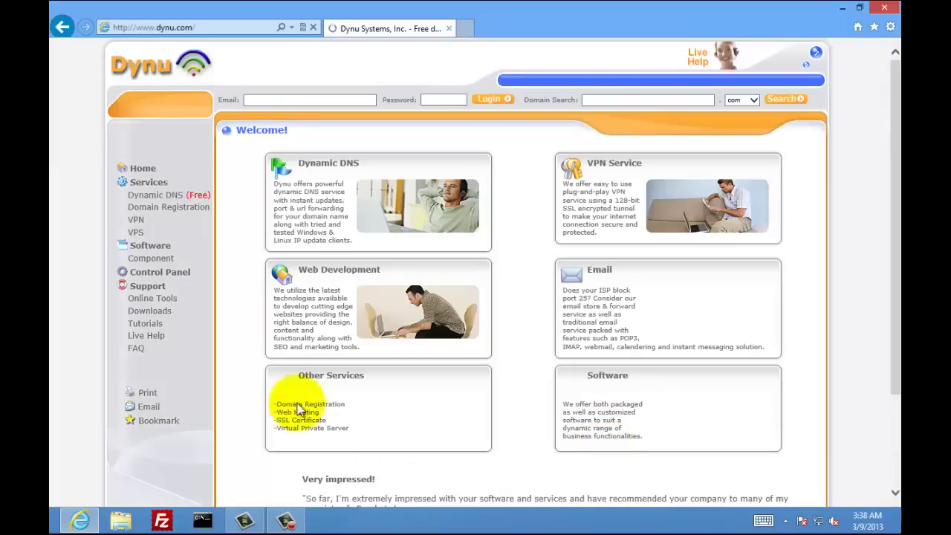
click(164, 198)
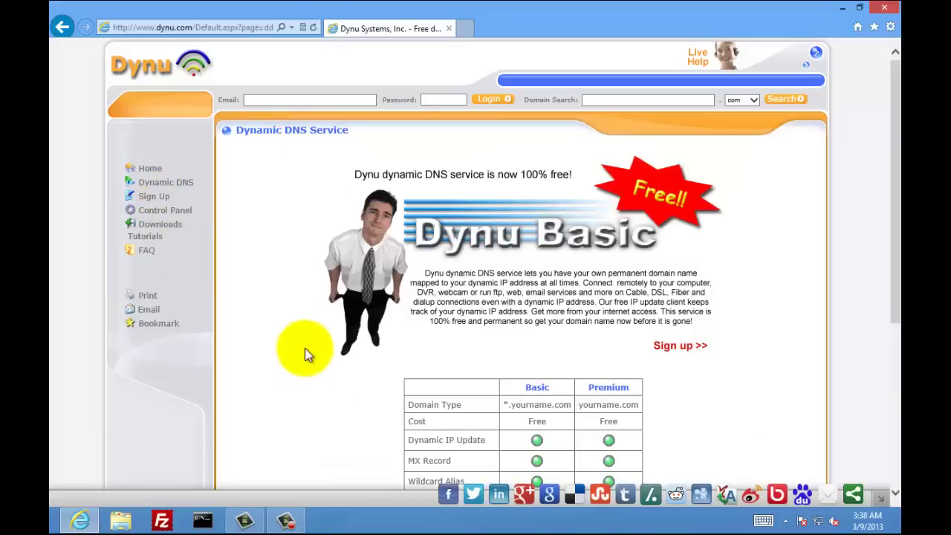
scroll(306, 353, down, 3)
scroll(304, 348, down, 3)
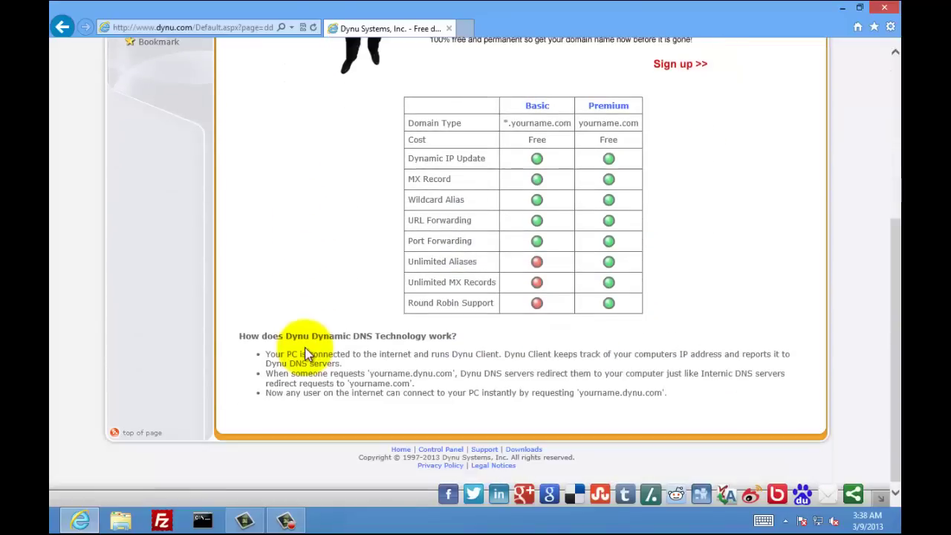
scroll(304, 350, up, 6)
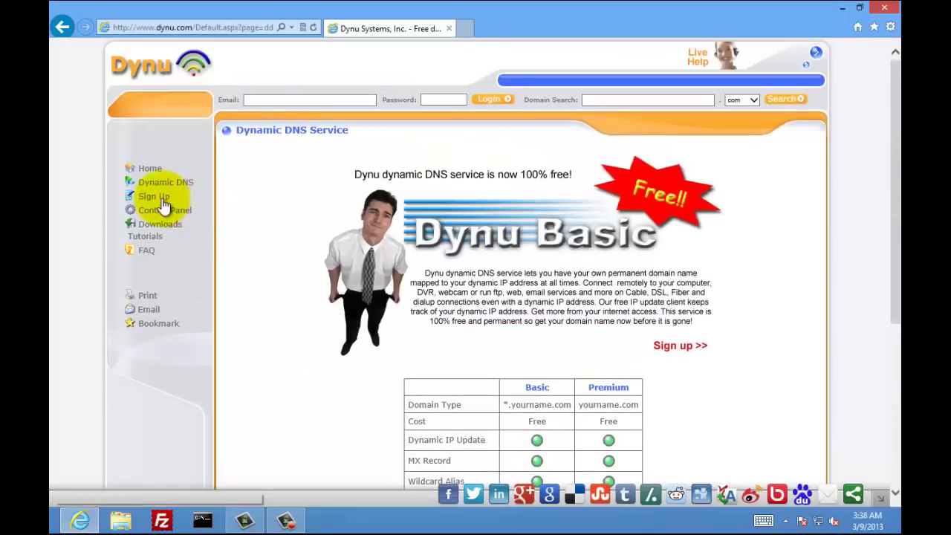
click(156, 198)
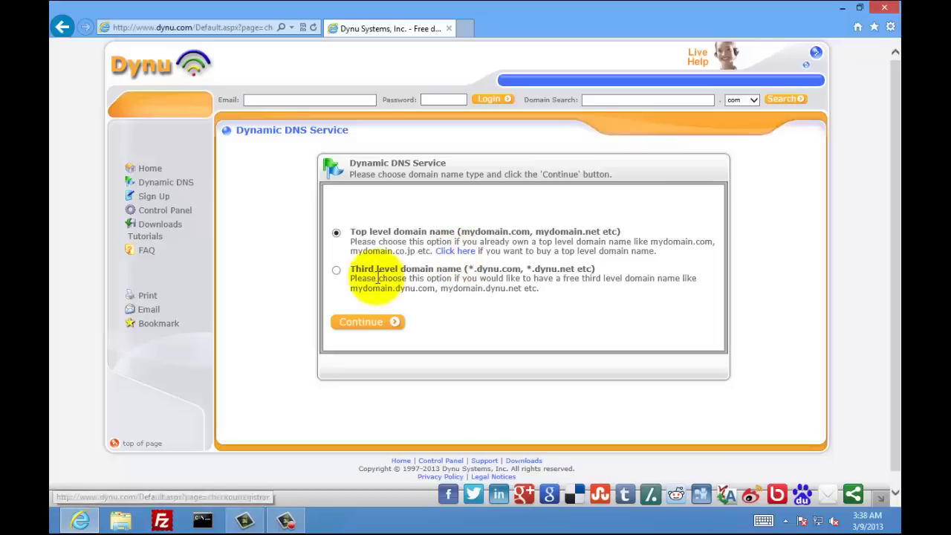
Register a free third-level hostname under dynu.com and continue as a new user
click(336, 270)
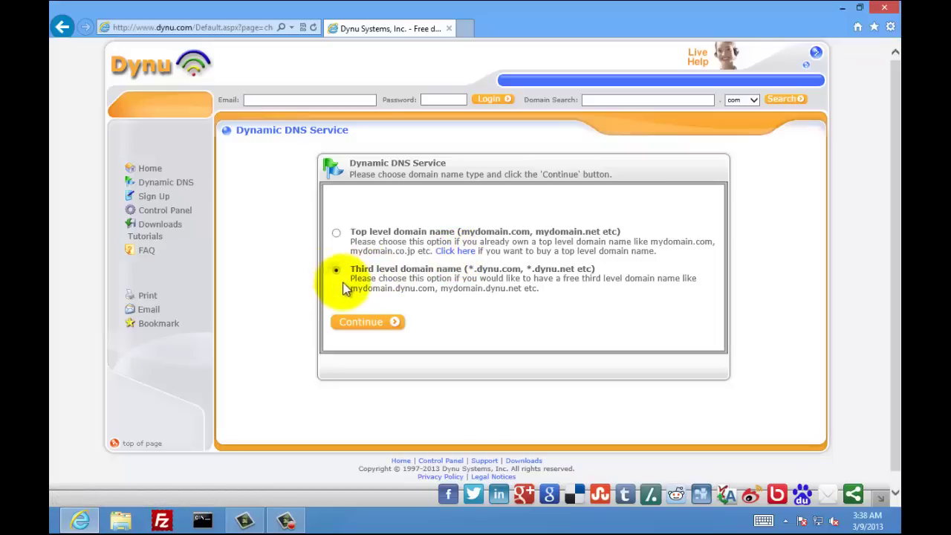
click(363, 323)
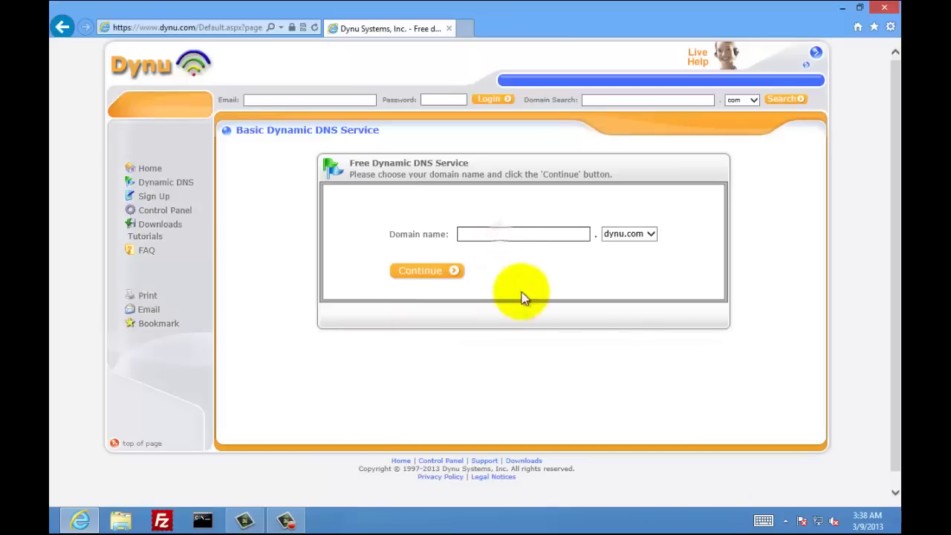
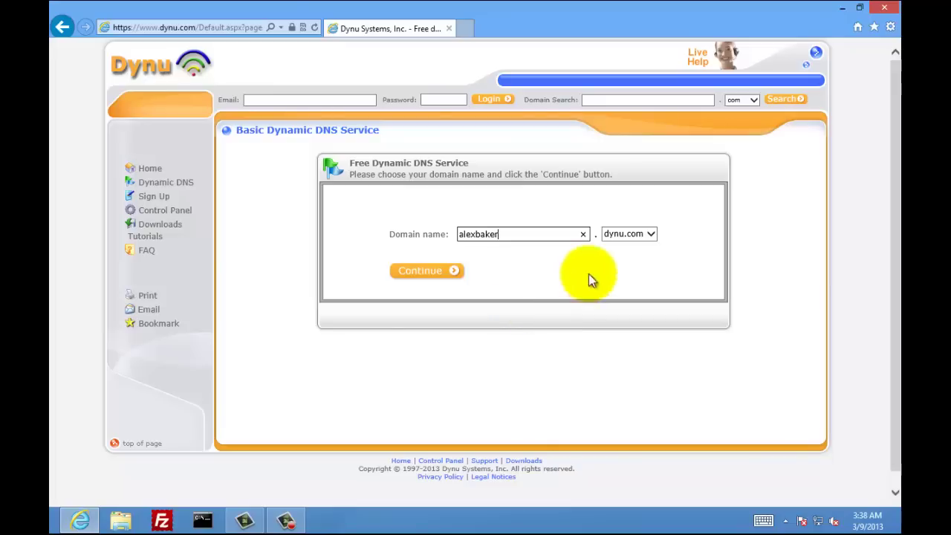
click(650, 236)
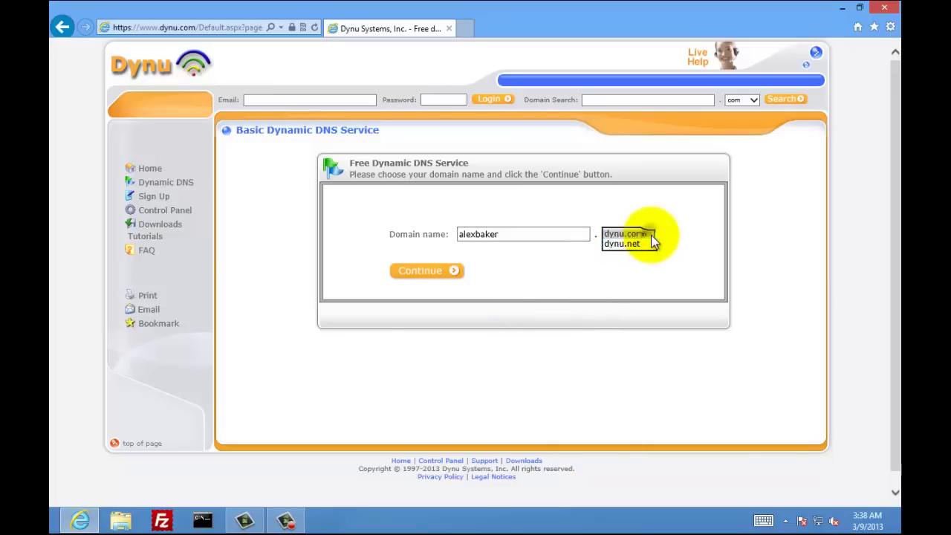
click(646, 235)
click(441, 273)
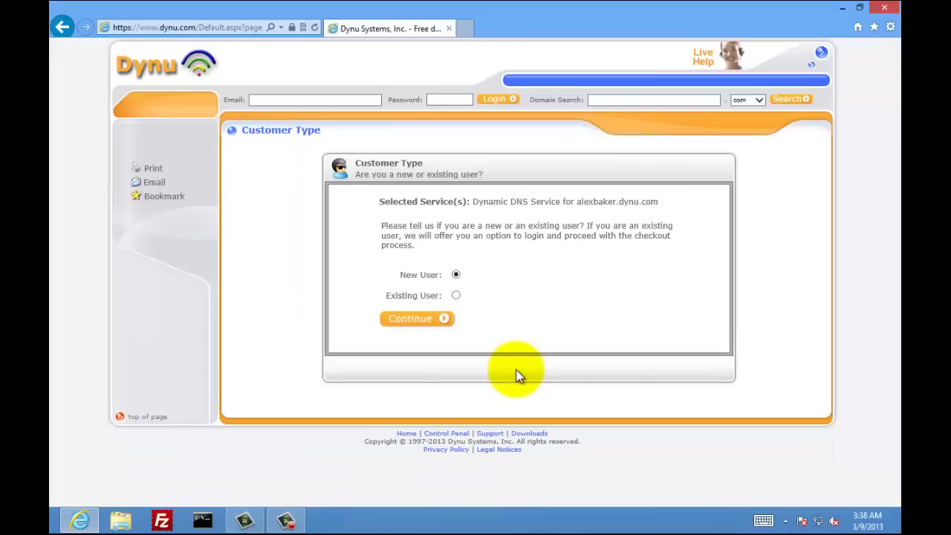
click(420, 331)
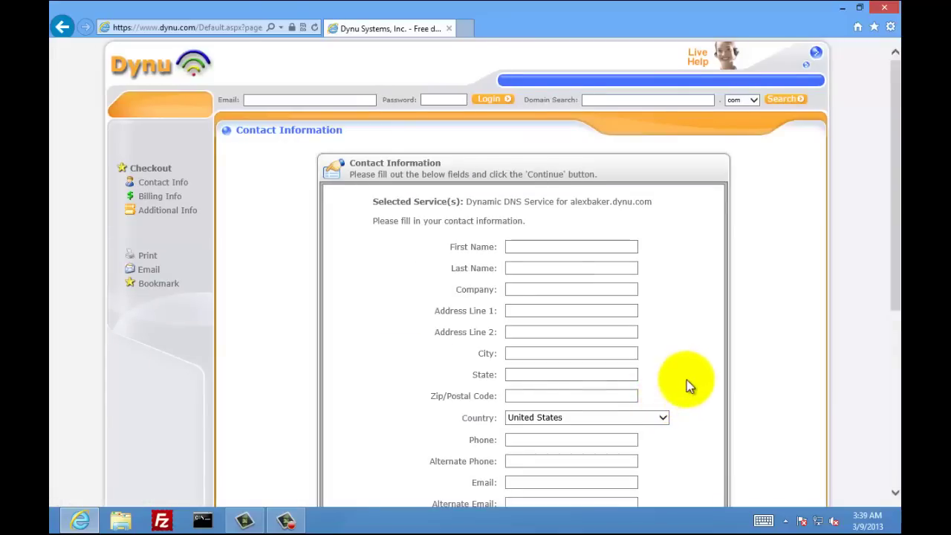
Fill in the contact's first and last name, street address, city, state and zip code
scroll(690, 364, down, 3)
click(550, 108)
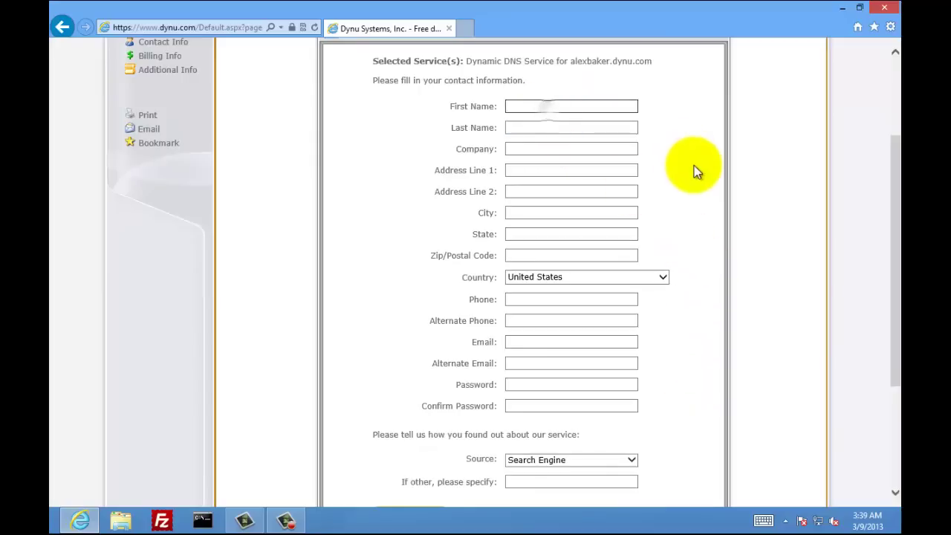
key(Tab)
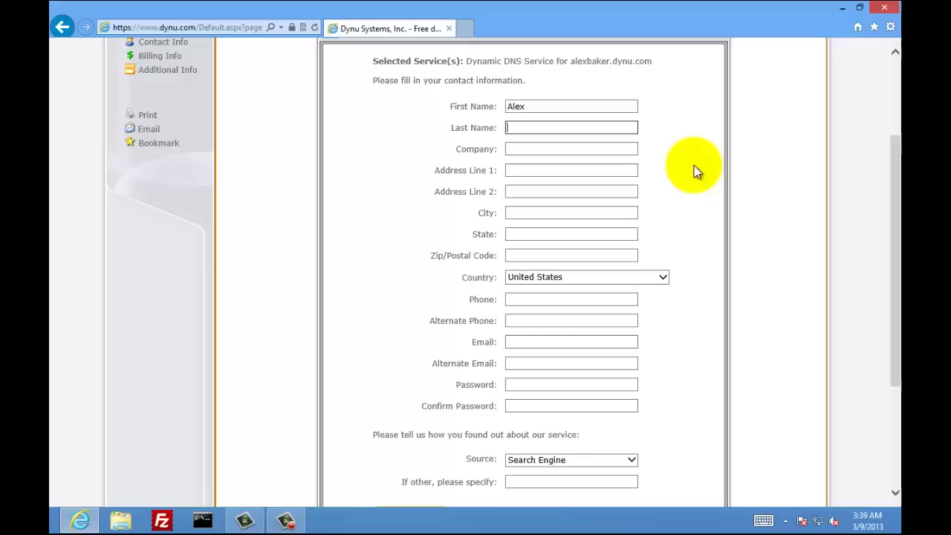
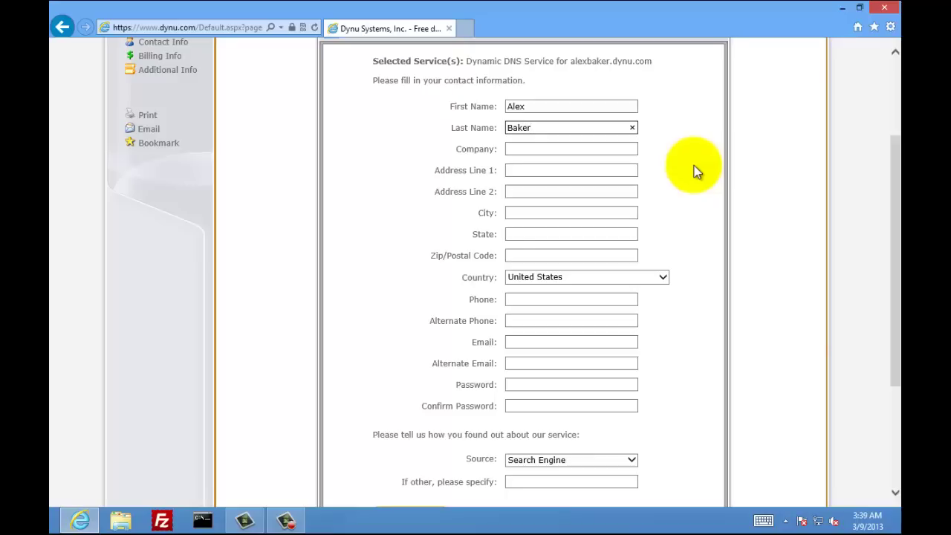
key(Tab)
key(Tab)
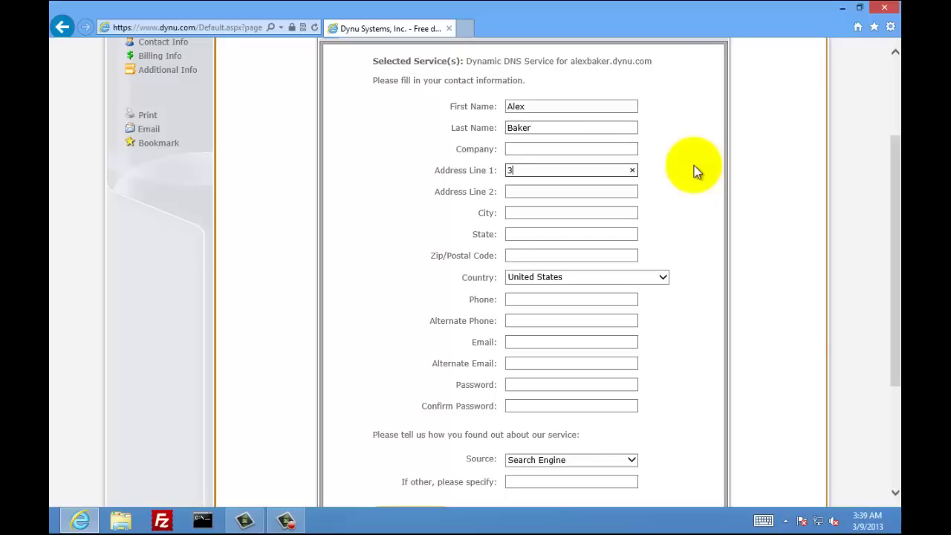
key(Tab)
key(Tab)
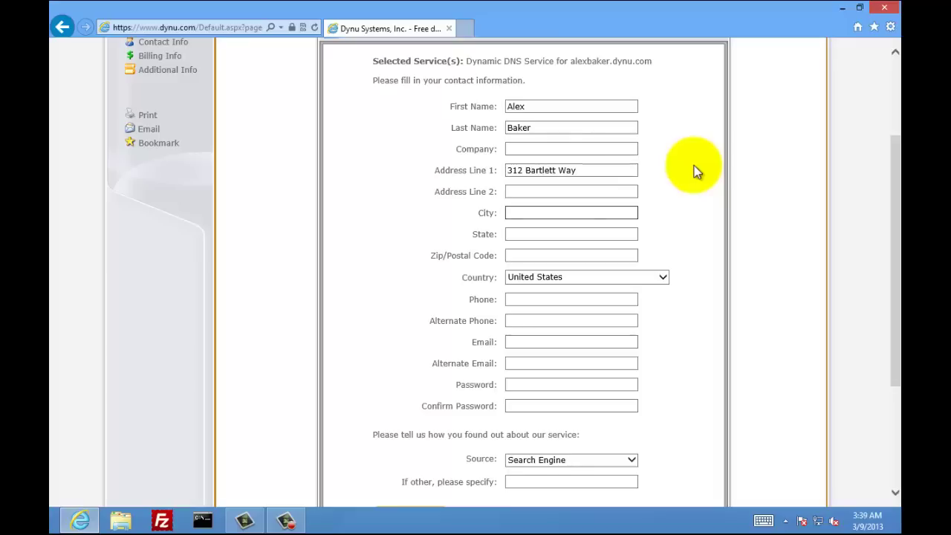
text(Chandler)
key(Tab)
text(A)
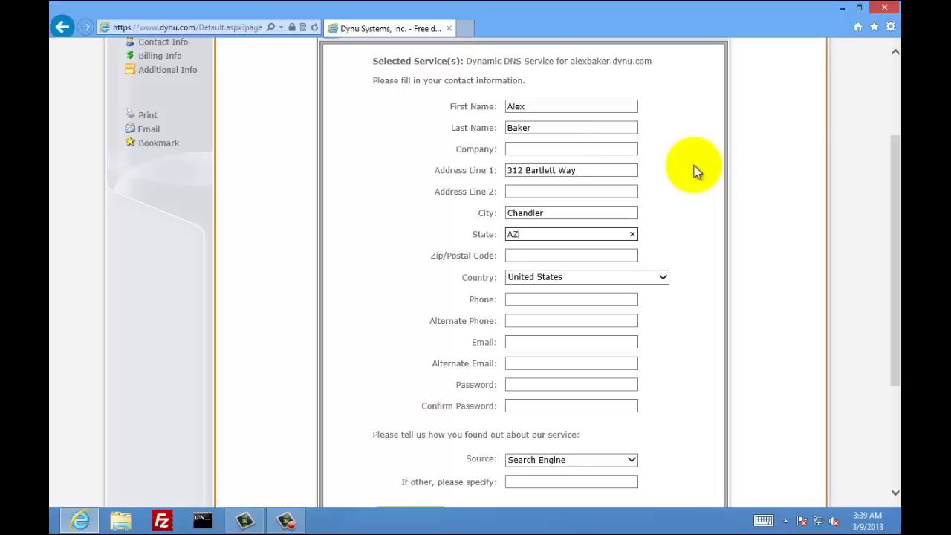
key(Tab)
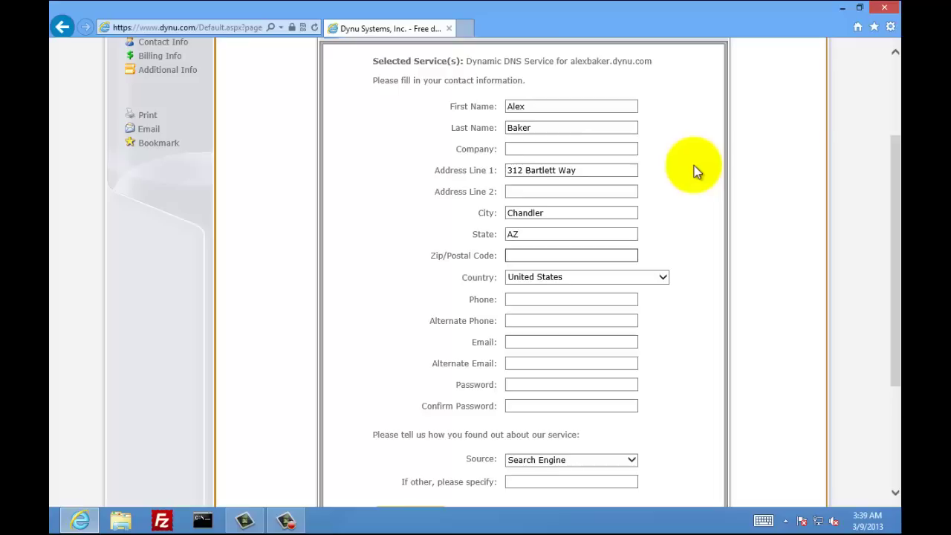
text(85248)
key(Tab)
key(Tab)
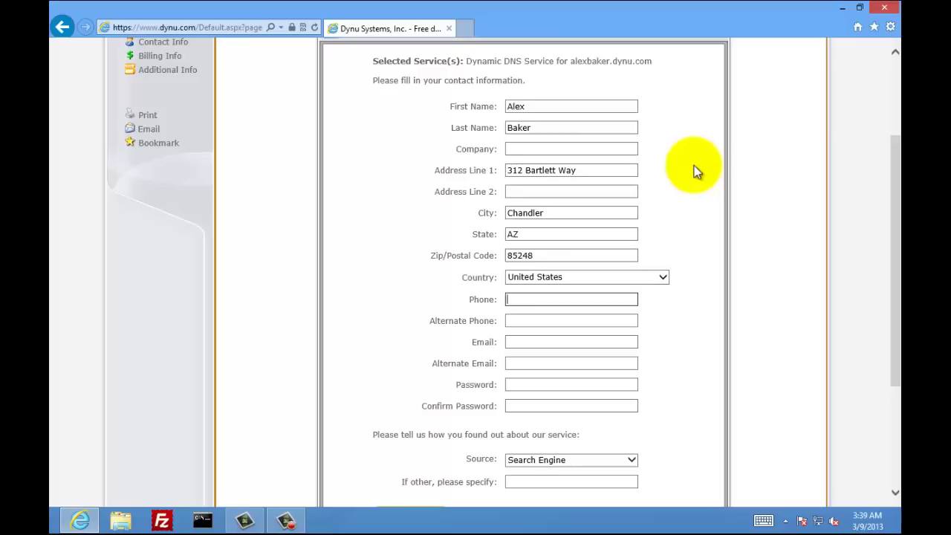
Enter the contact's phone and e-mail, set the source to Google Advertisement, and continue
text(1-602-555-55)
key(Tab)
key(Tab)
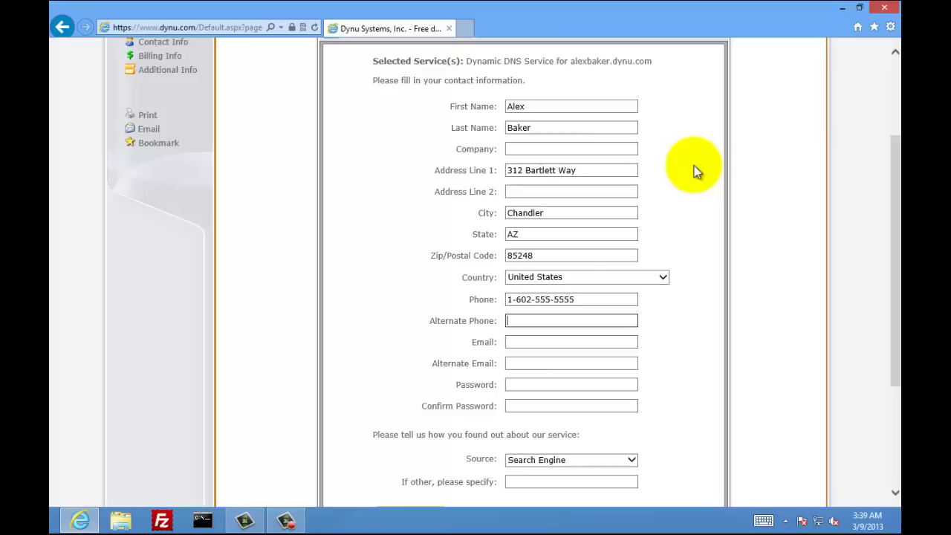
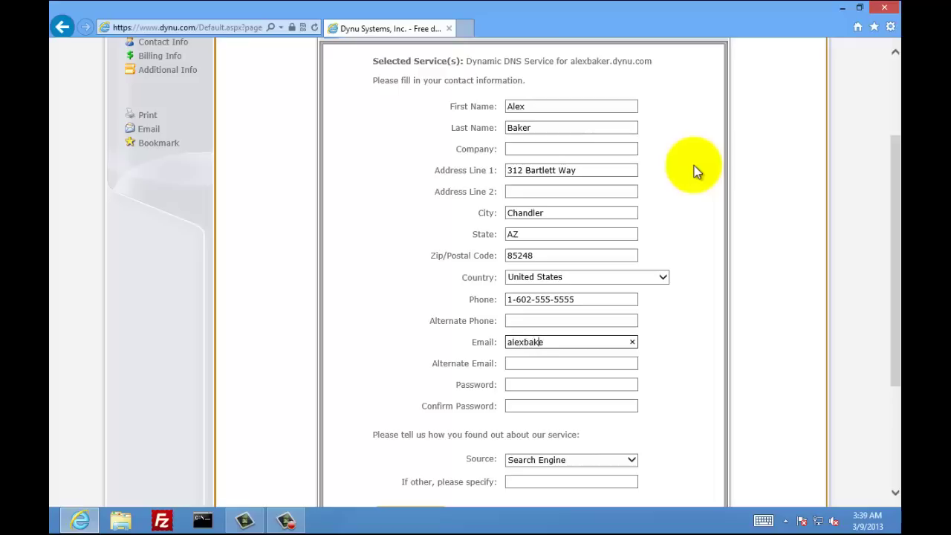
key(Tab)
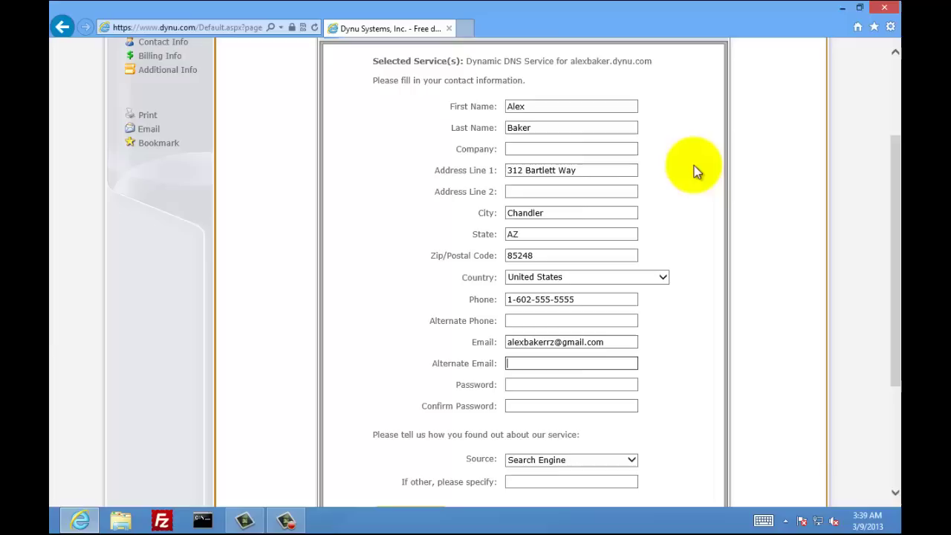
key(Tab)
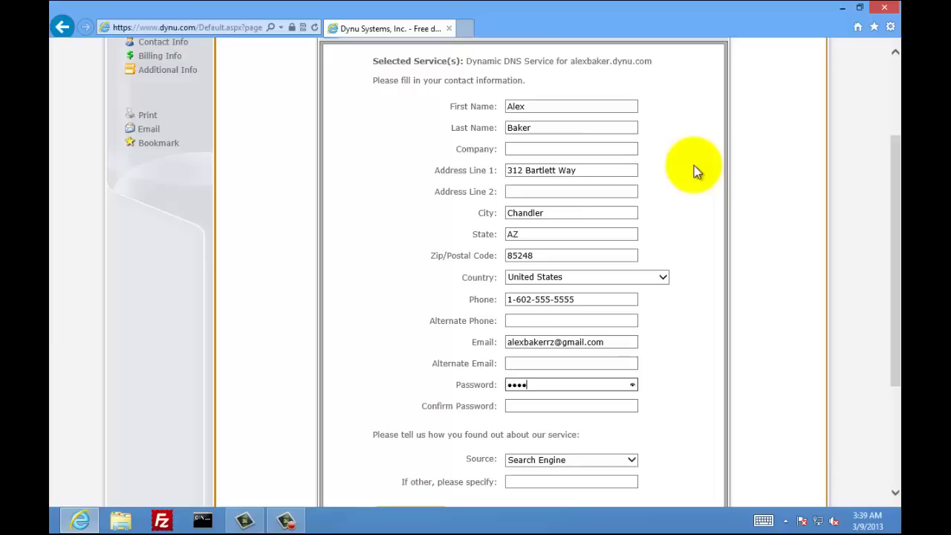
key(Tab)
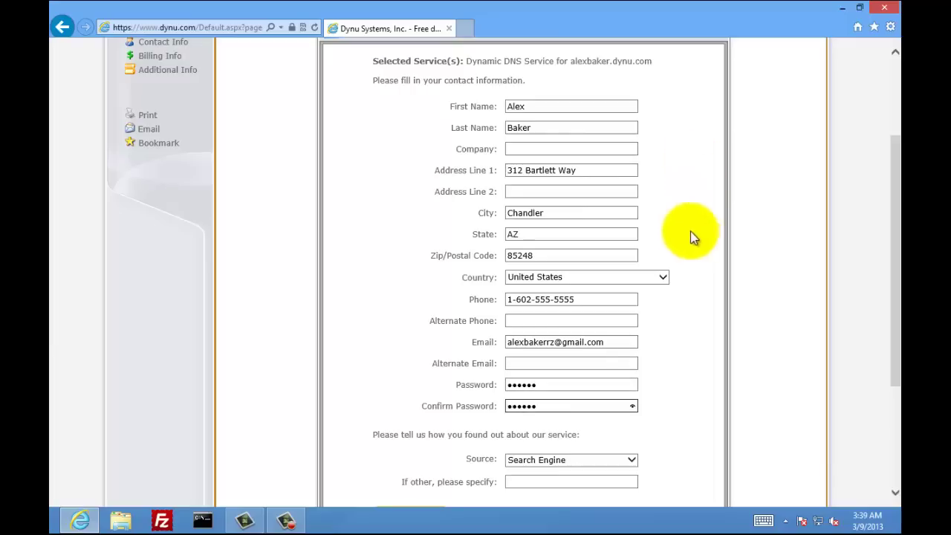
scroll(690, 231, down, 2)
click(630, 320)
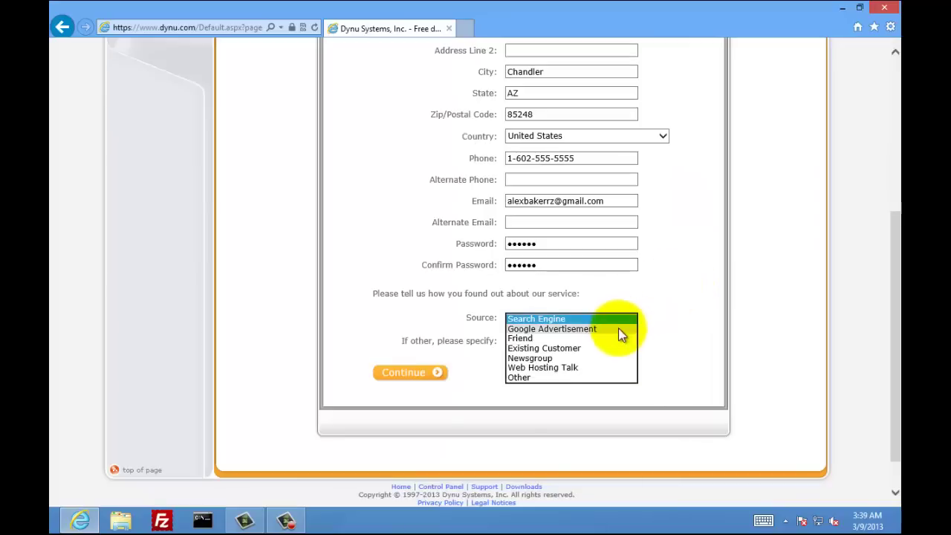
click(600, 332)
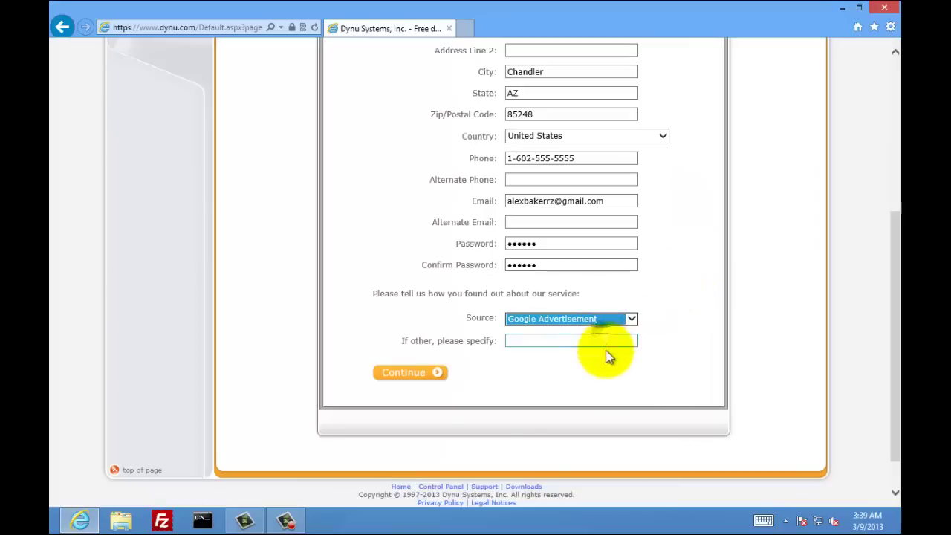
click(417, 374)
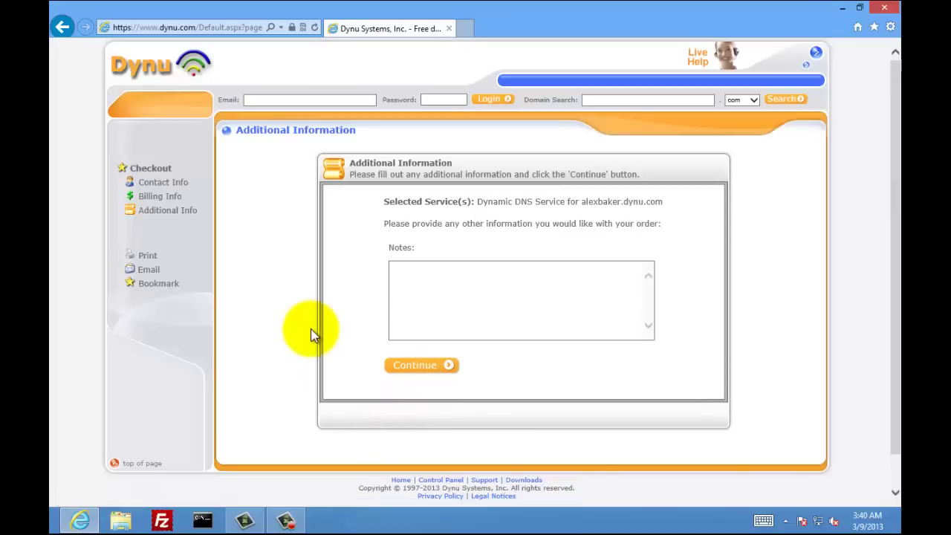
Leave the order notes blank and continue to the Order Confirmation page
click(424, 280)
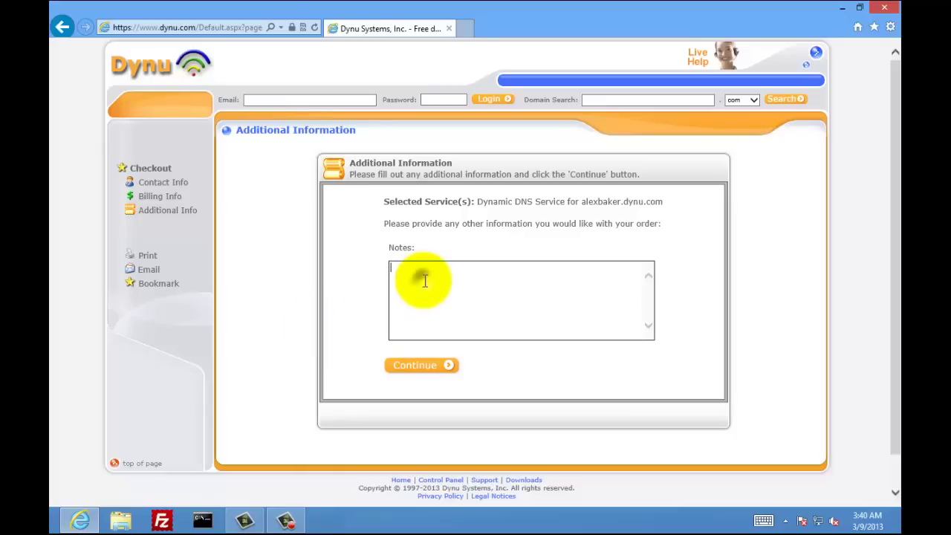
click(444, 364)
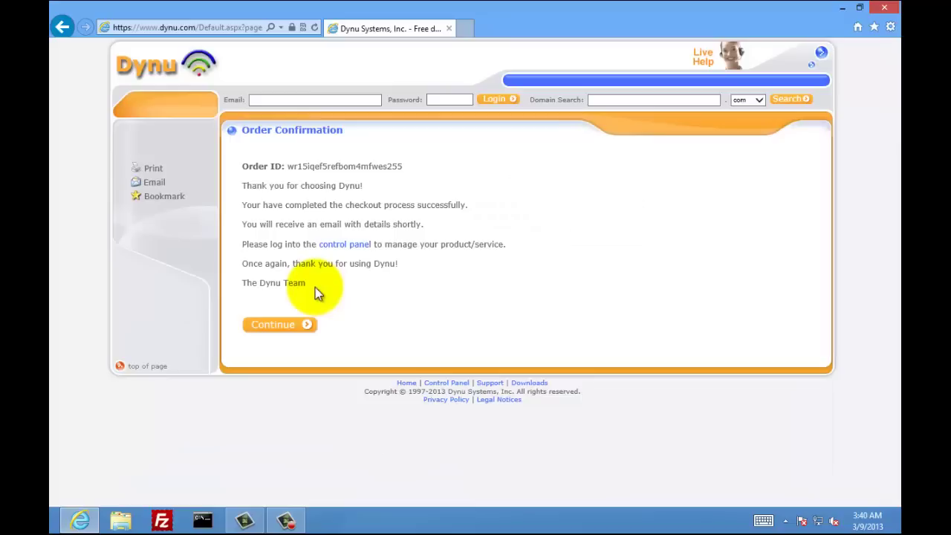
Log in to the Dynu control panel with the account e-mail and password
click(346, 247)
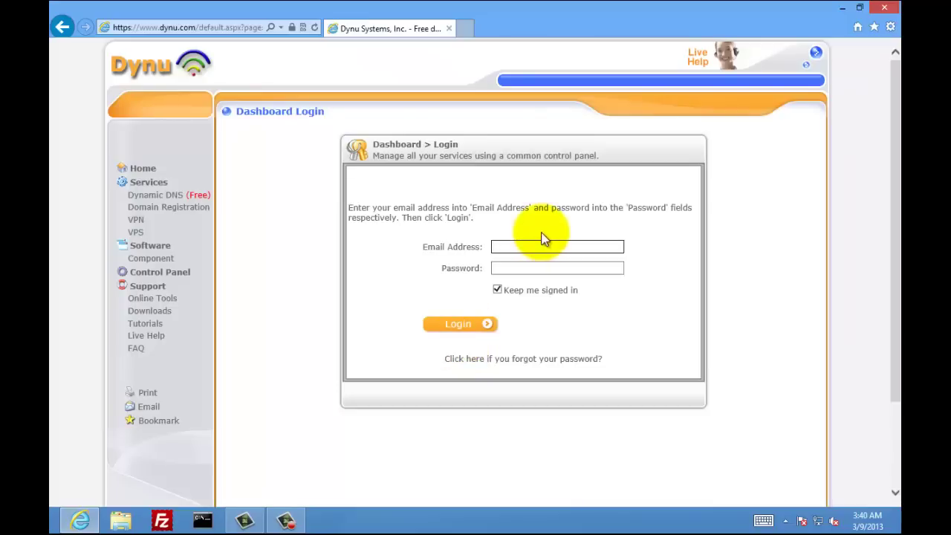
click(542, 252)
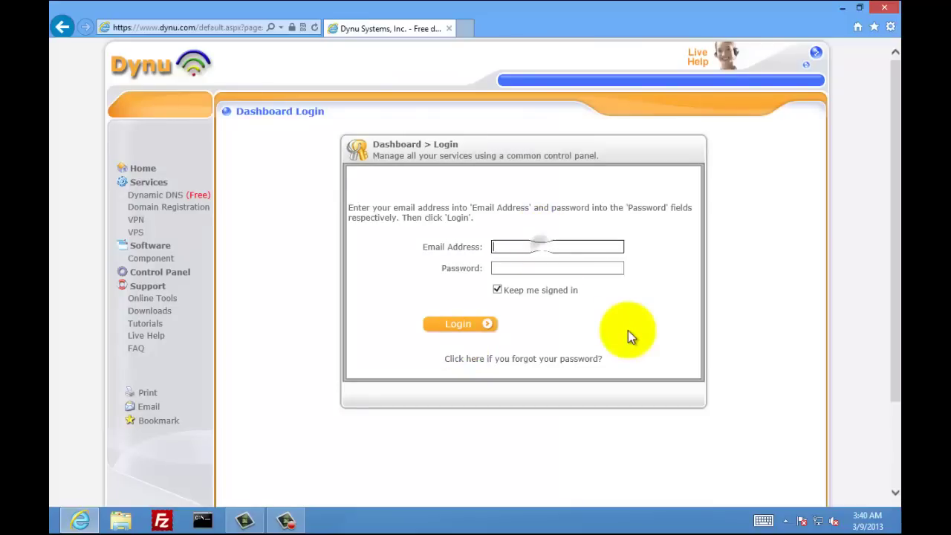
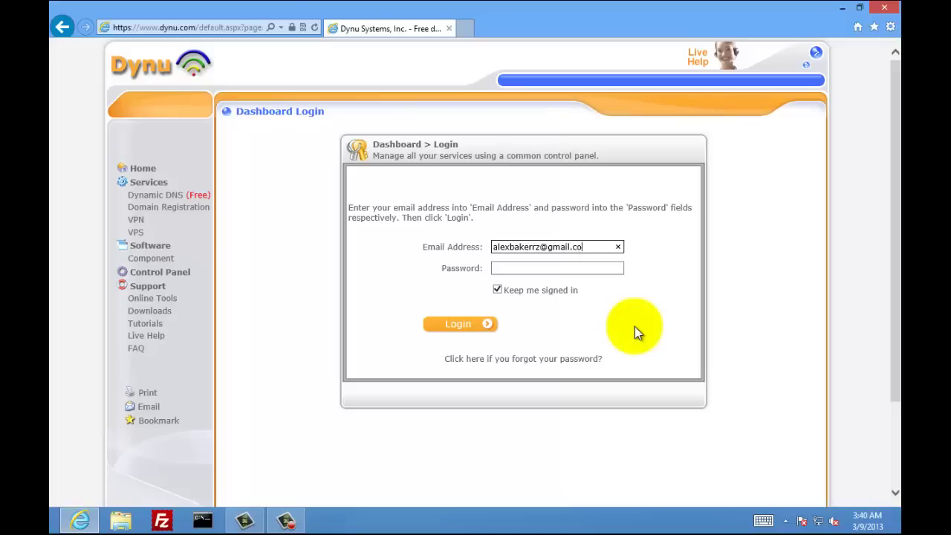
key(Tab)
text(***)
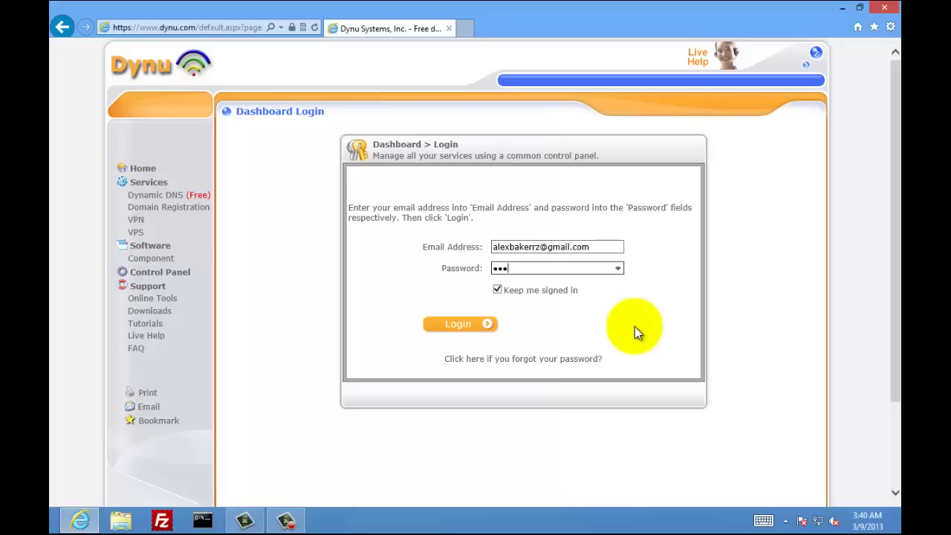
text(***)
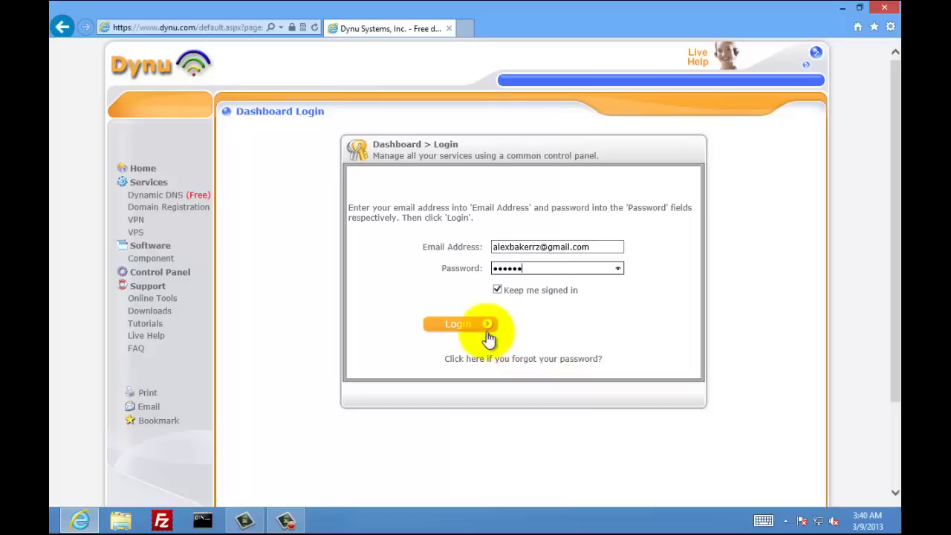
click(488, 333)
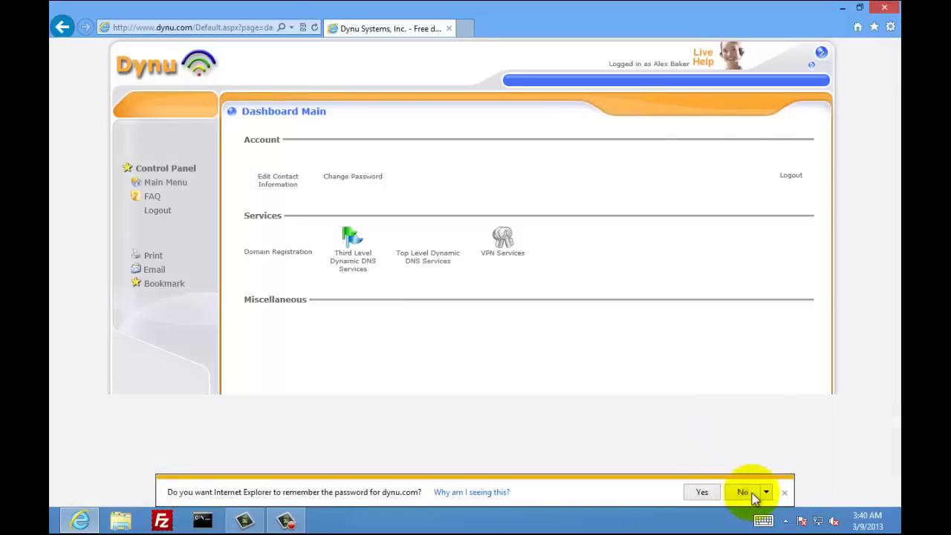
Decline saving the password and open the Third Level Dynamic DNS service details
click(753, 497)
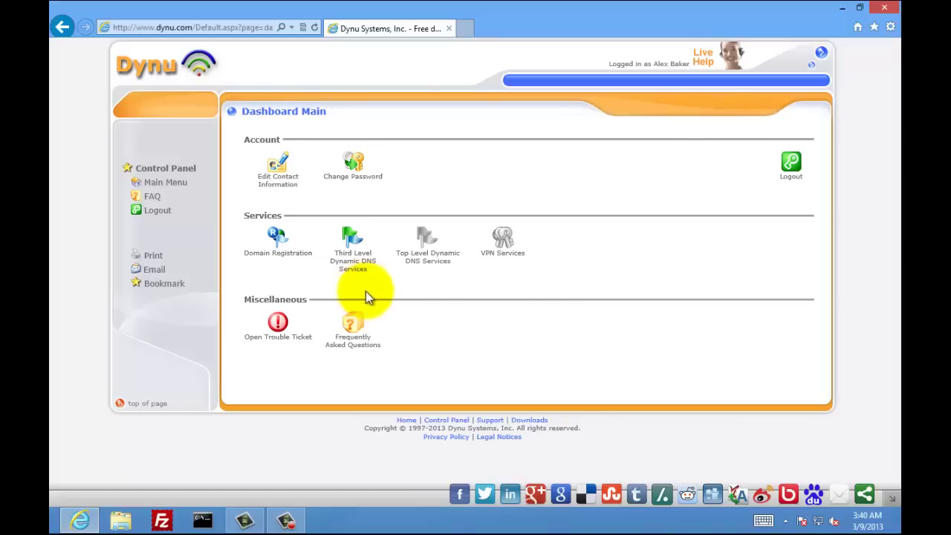
click(351, 248)
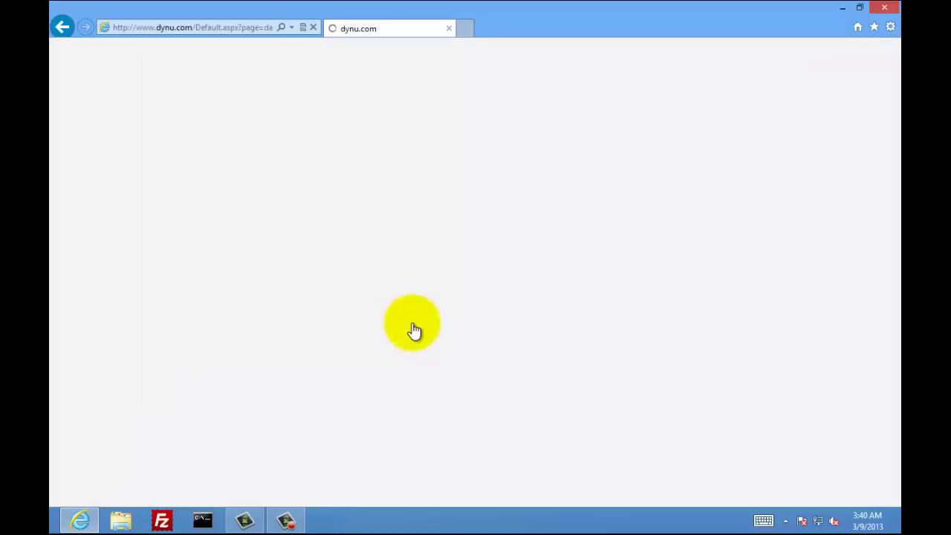
scroll(410, 329, down, 1)
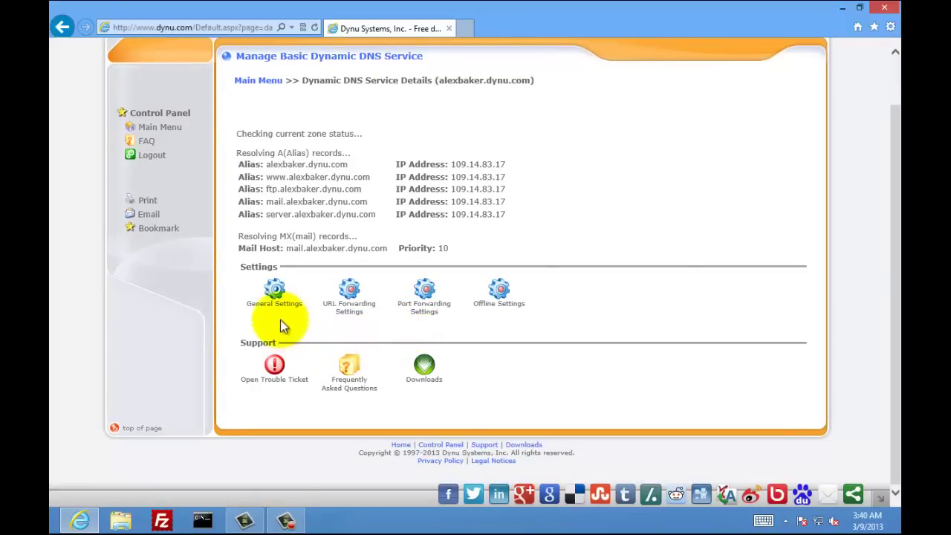
Enable Email Notification in the service's General Settings and save the changes
click(274, 297)
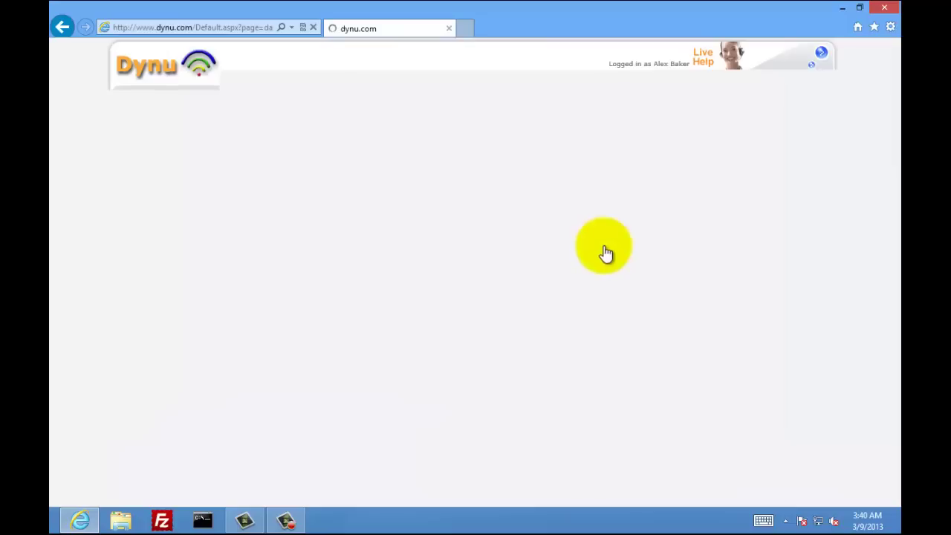
scroll(605, 256, down, 1)
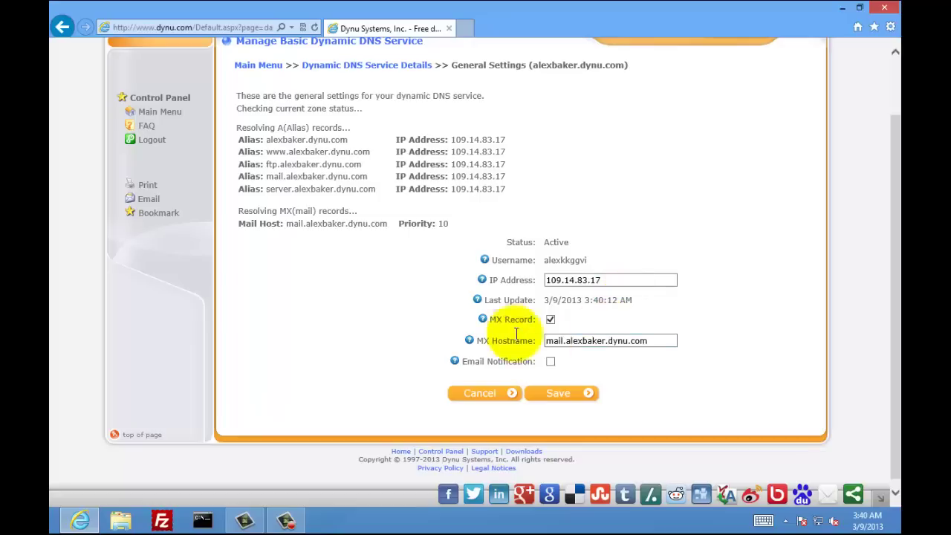
mouse_move(536, 321)
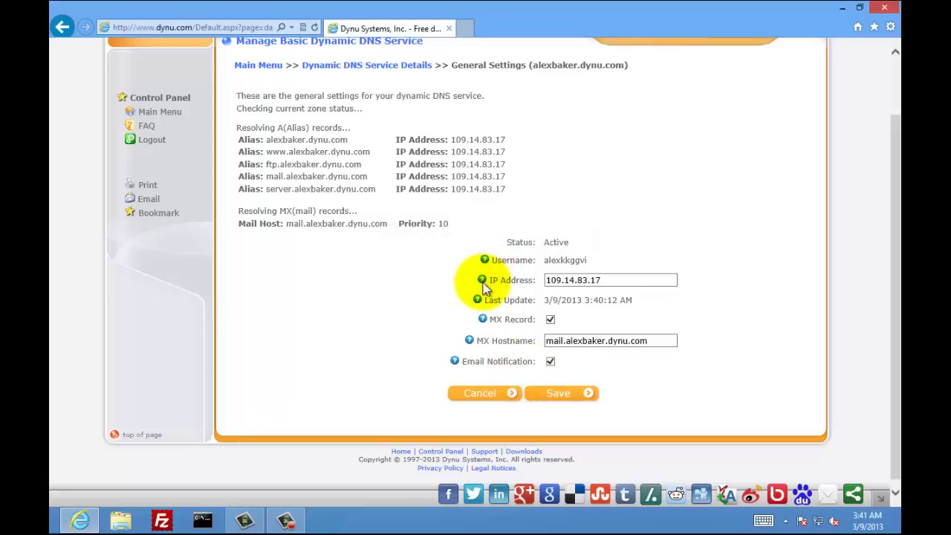
mouse_move(483, 286)
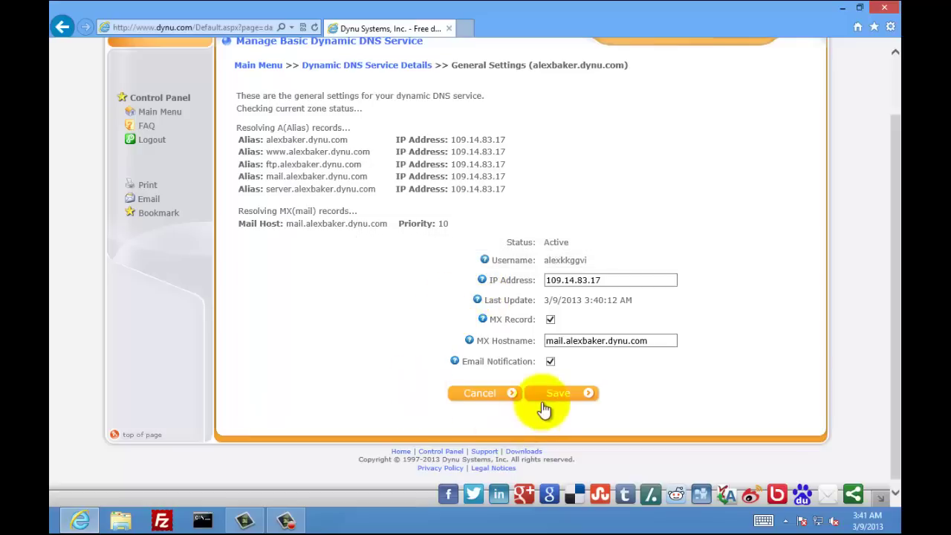
click(543, 402)
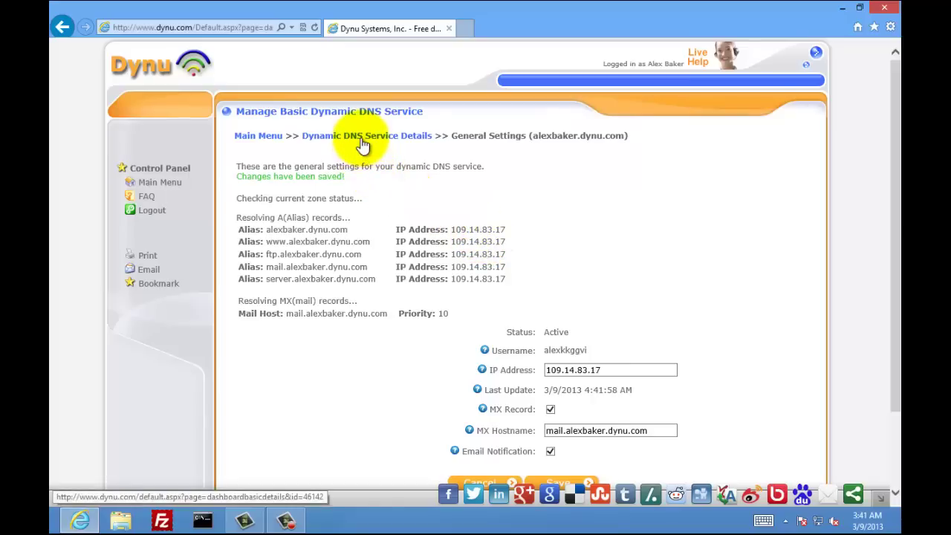
From the service Downloads list, download the Windows Dynu Basic Dynamic DNS Service Client (dynubas.zip)
click(362, 141)
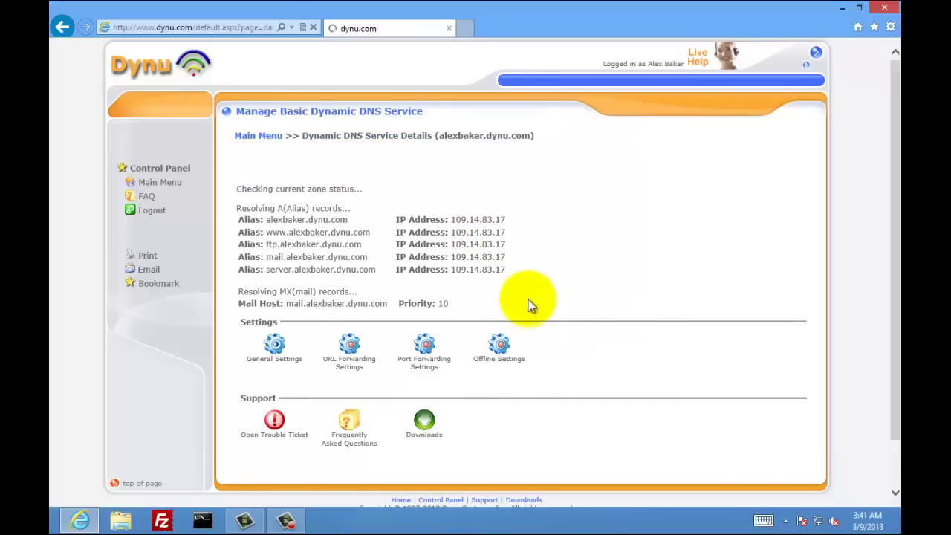
scroll(528, 303, down, 2)
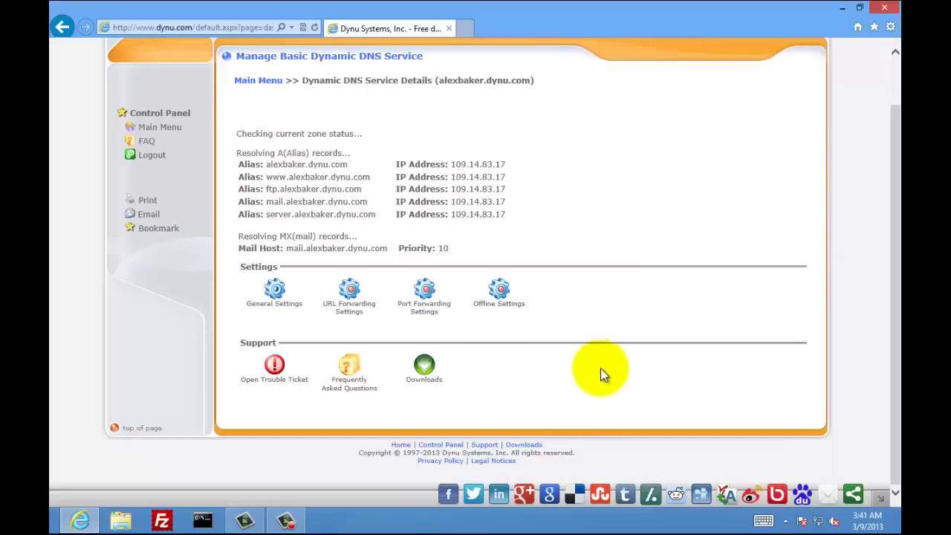
click(423, 374)
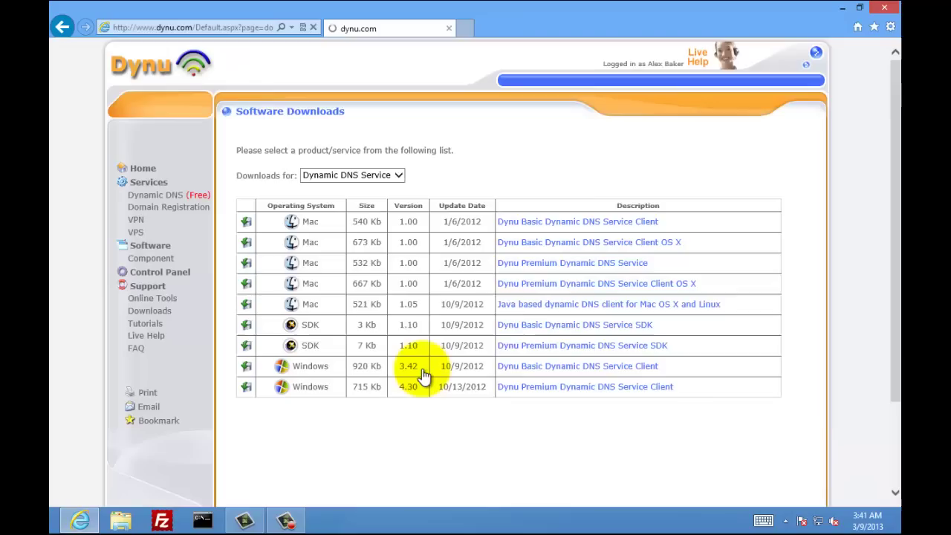
scroll(430, 408, down, 3)
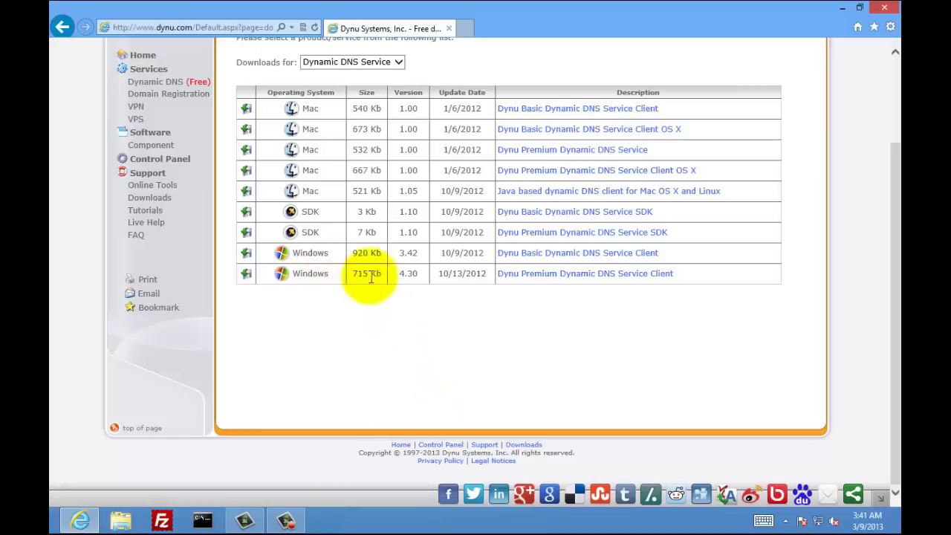
click(573, 256)
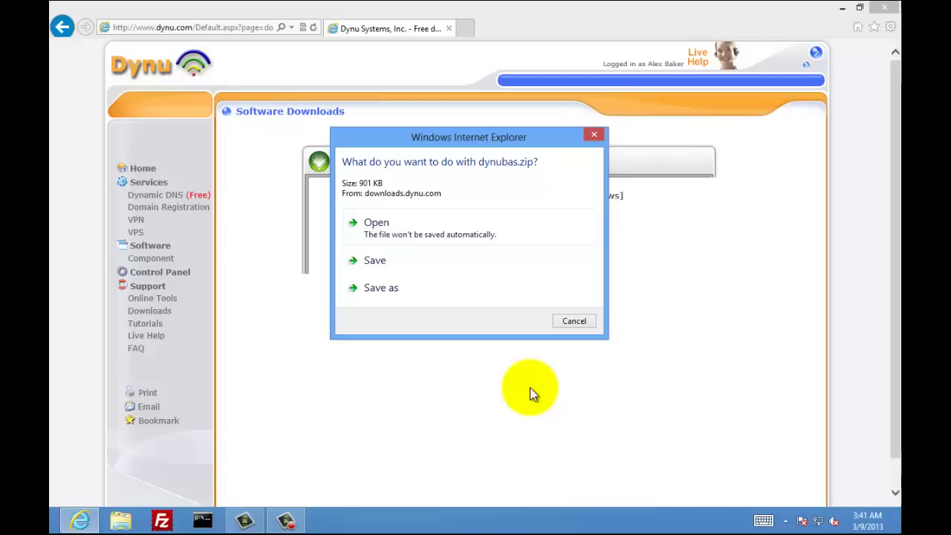
Save dynubas.zip to the Desktop via Save as
click(406, 291)
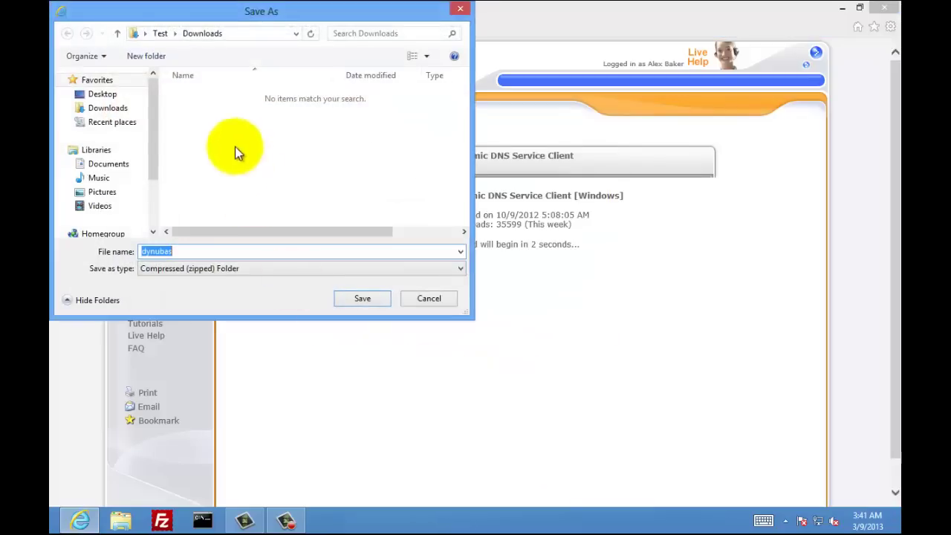
click(119, 95)
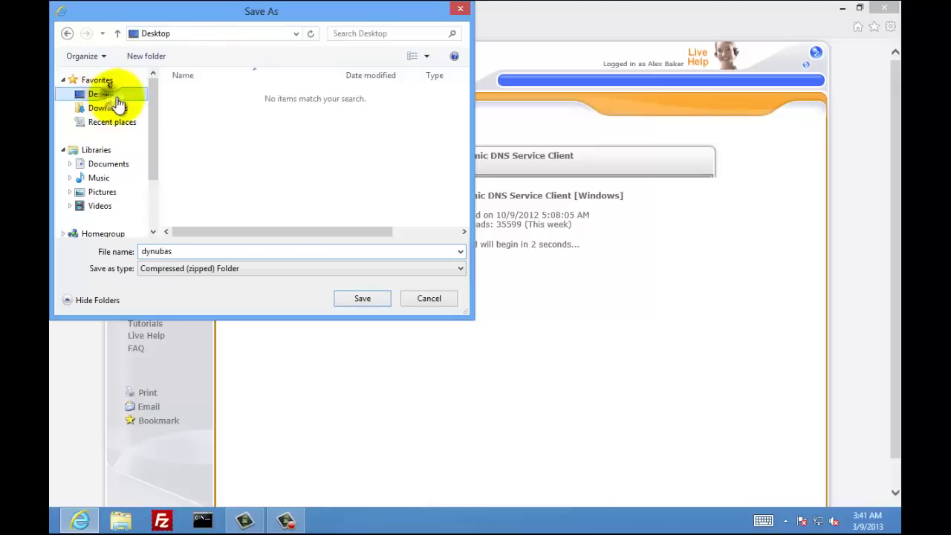
click(359, 298)
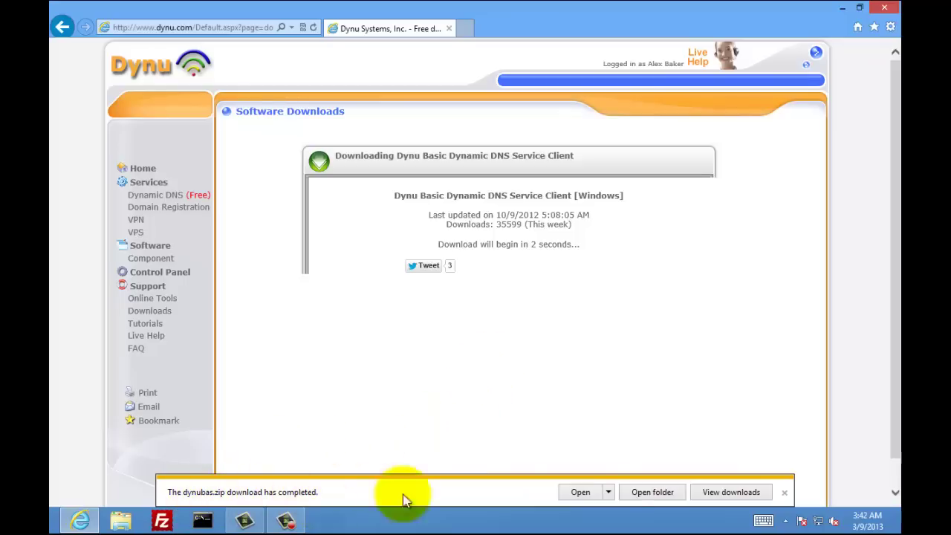
Minimize the browser and extract all files from dynubas.zip into a desktop dynubas folder
click(784, 492)
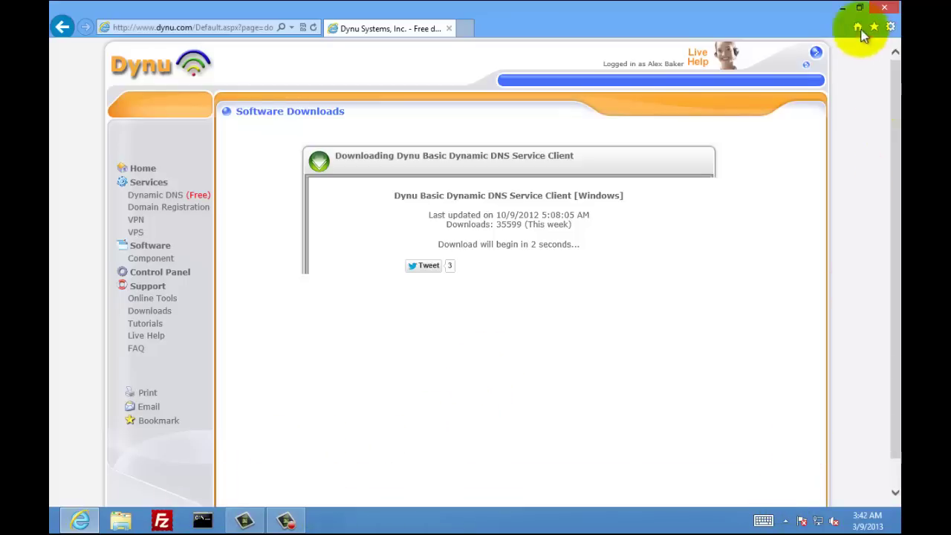
click(843, 9)
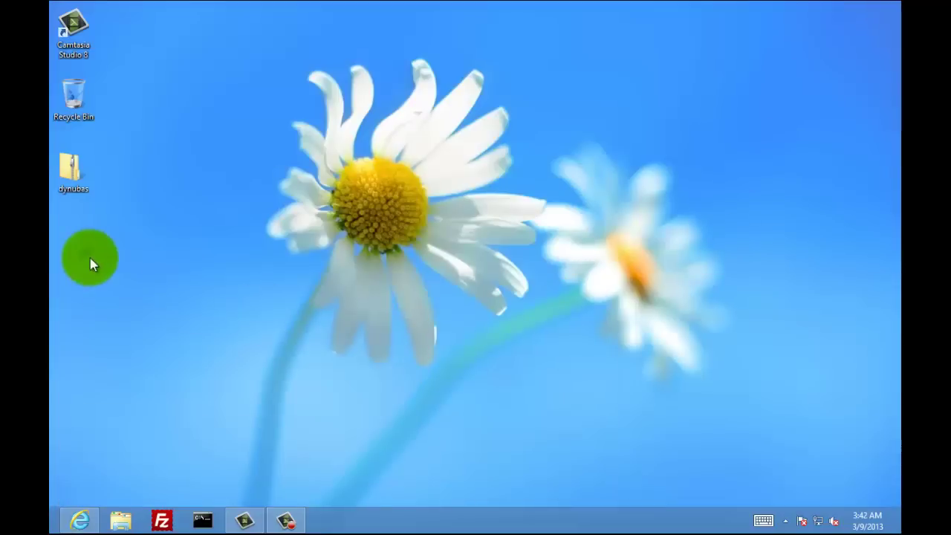
double_click(72, 172)
right_click(70, 176)
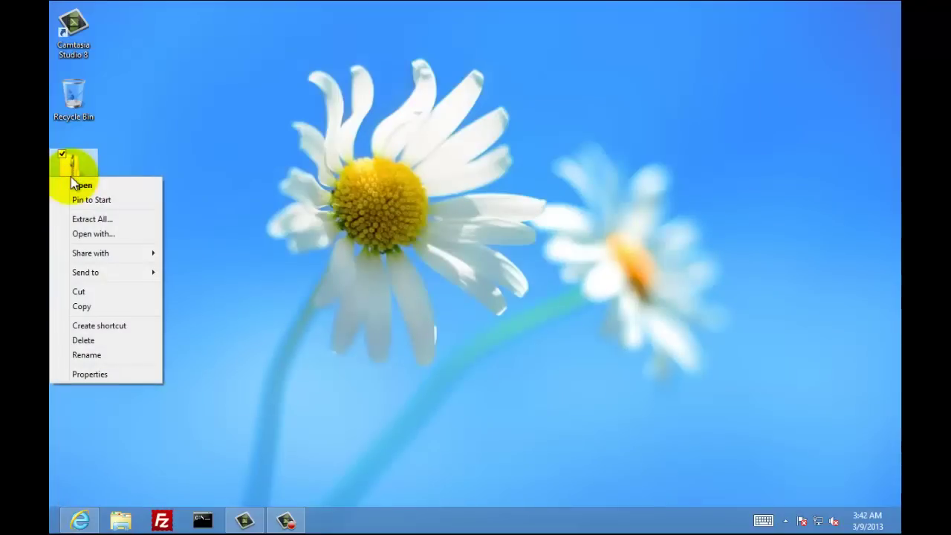
click(90, 219)
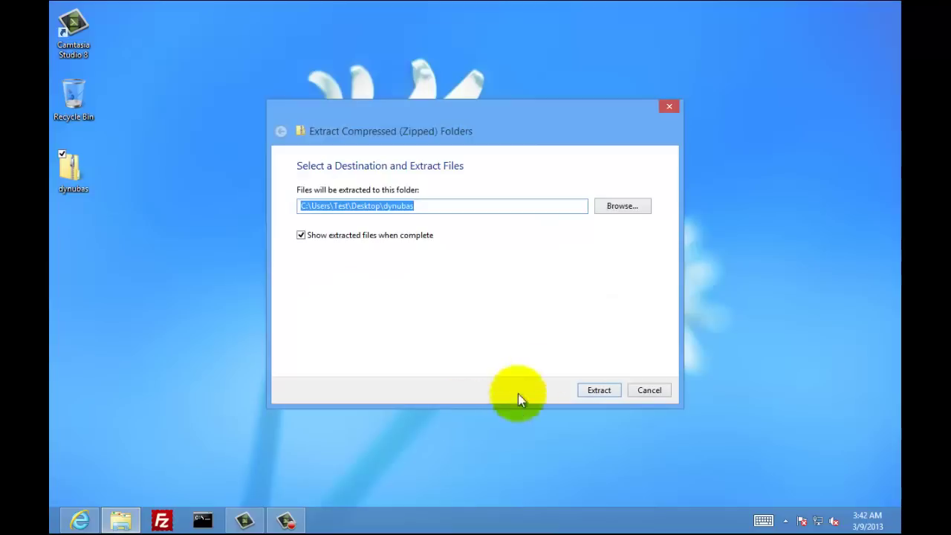
click(592, 391)
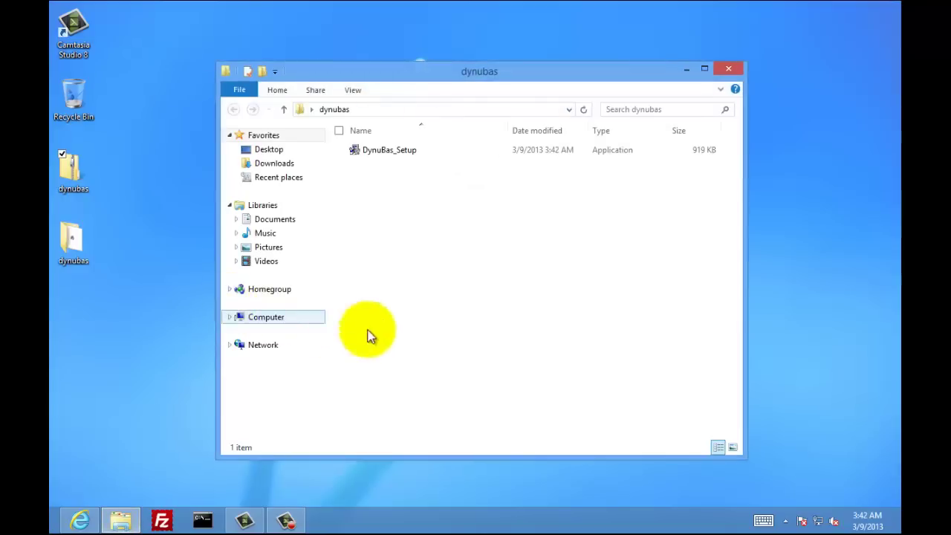
Launch DynuBas_Setup, letting it run past the SmartScreen warning
click(390, 152)
click(390, 151)
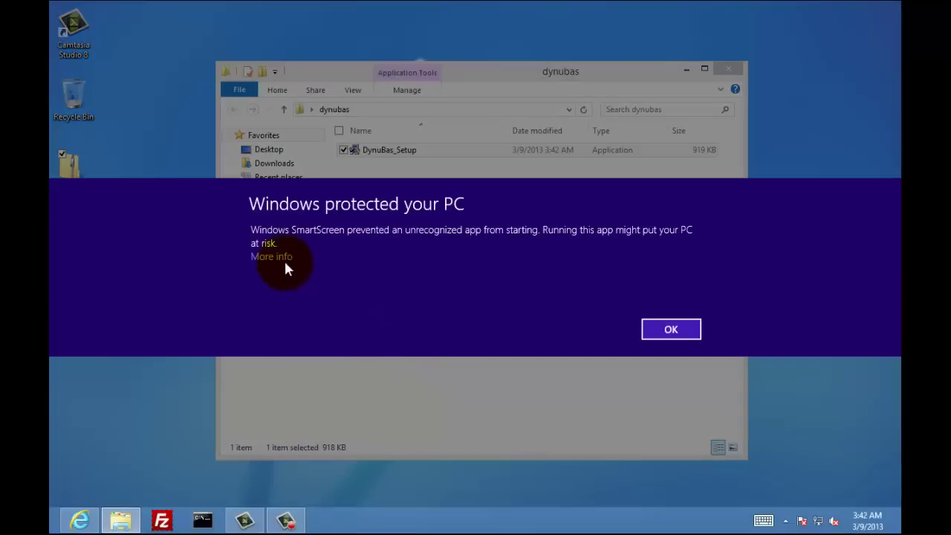
click(285, 263)
click(570, 331)
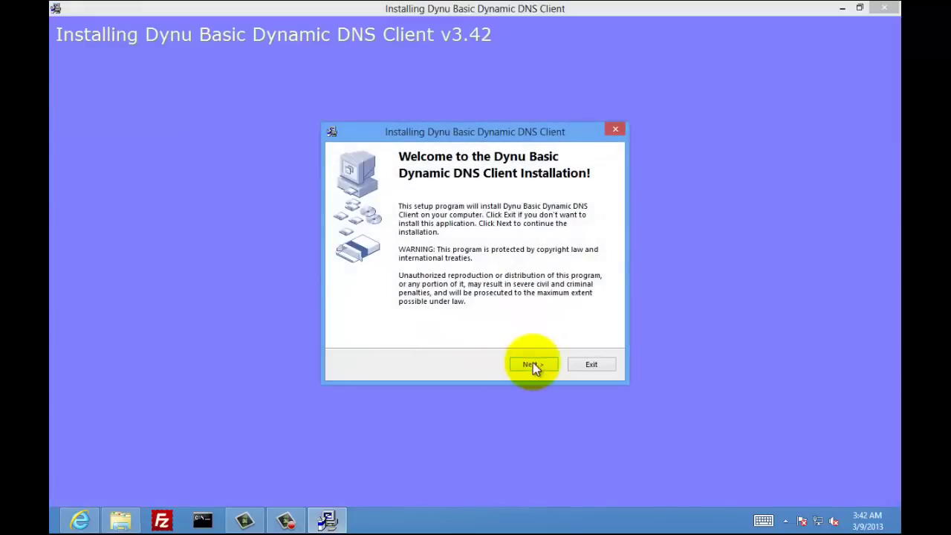
Accept the licence and install v3.42 into the default C:\Program Files\Dynu Systems\Basic folder
click(533, 364)
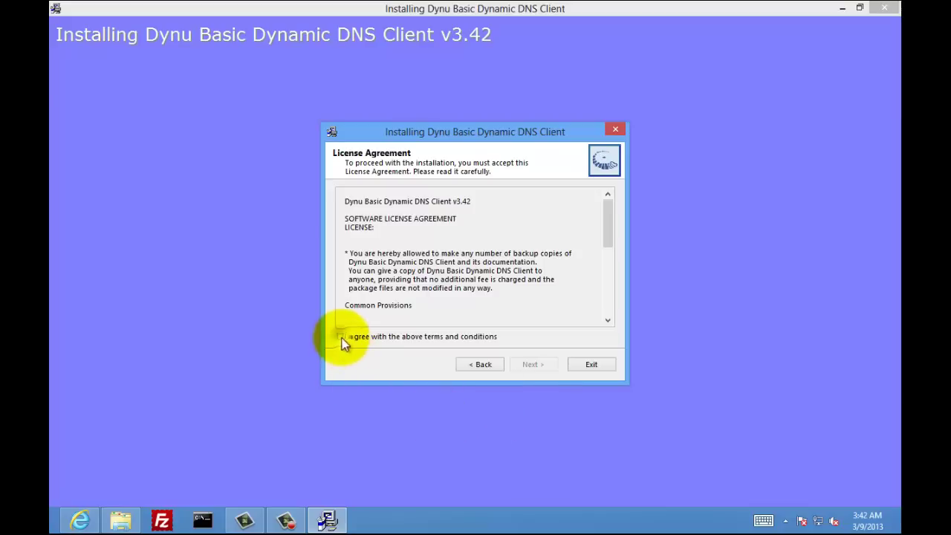
click(341, 338)
click(532, 363)
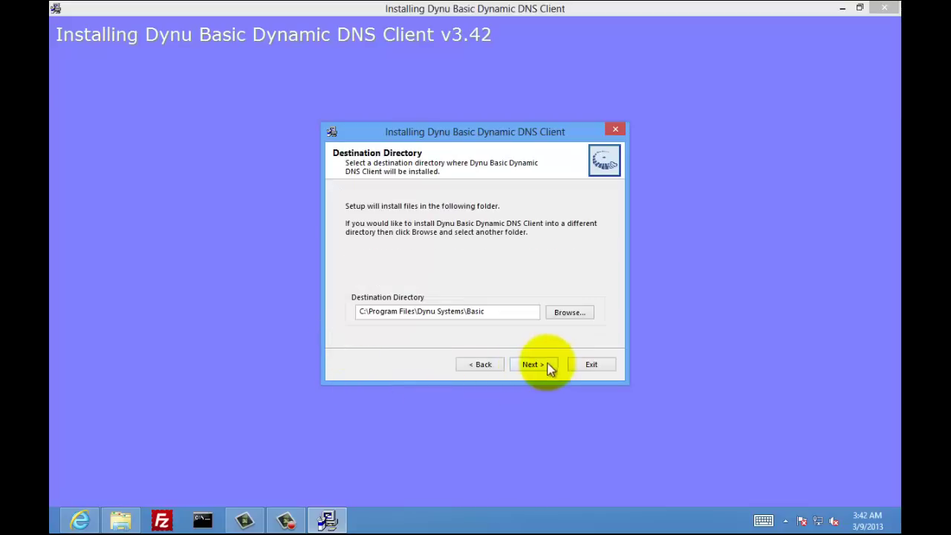
click(545, 365)
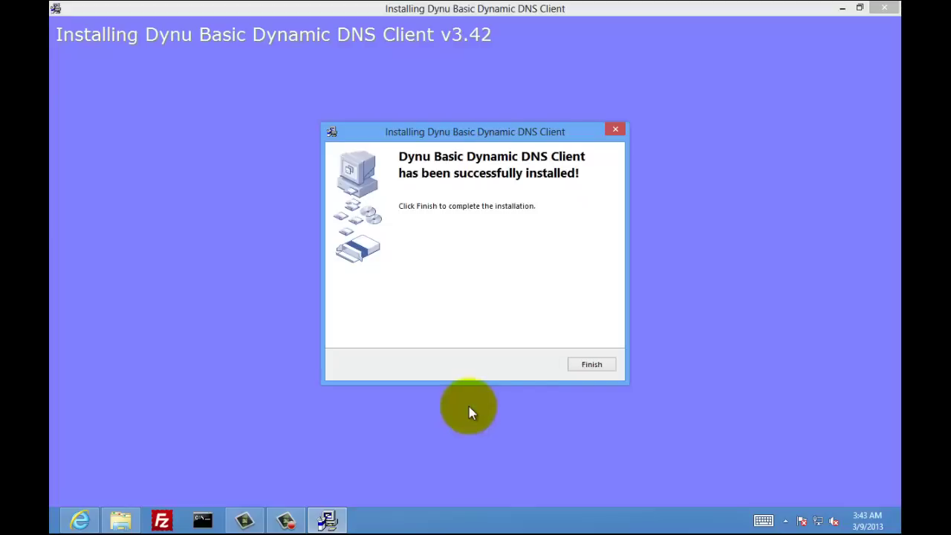
Finish the installer, start Dynu Basic Client, dismiss its update notice and close the folder windows
click(583, 366)
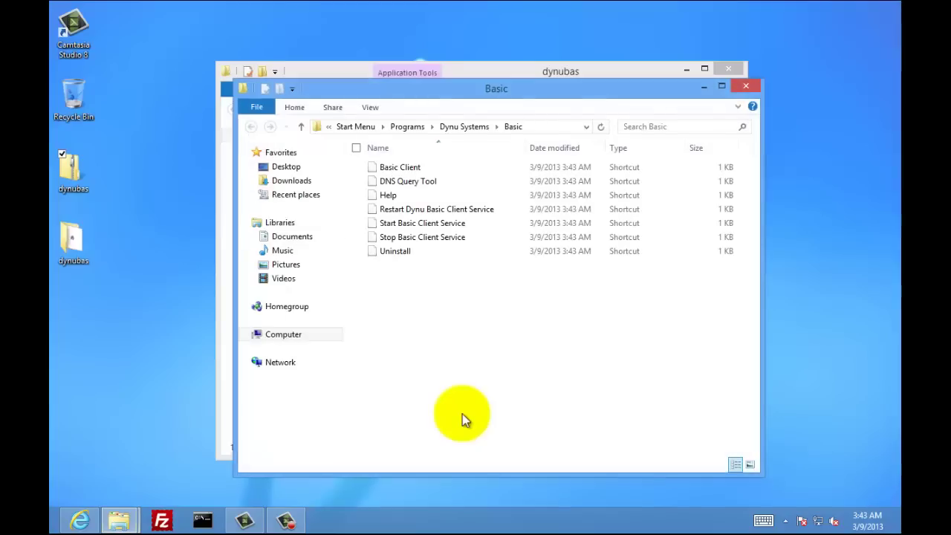
double_click(406, 168)
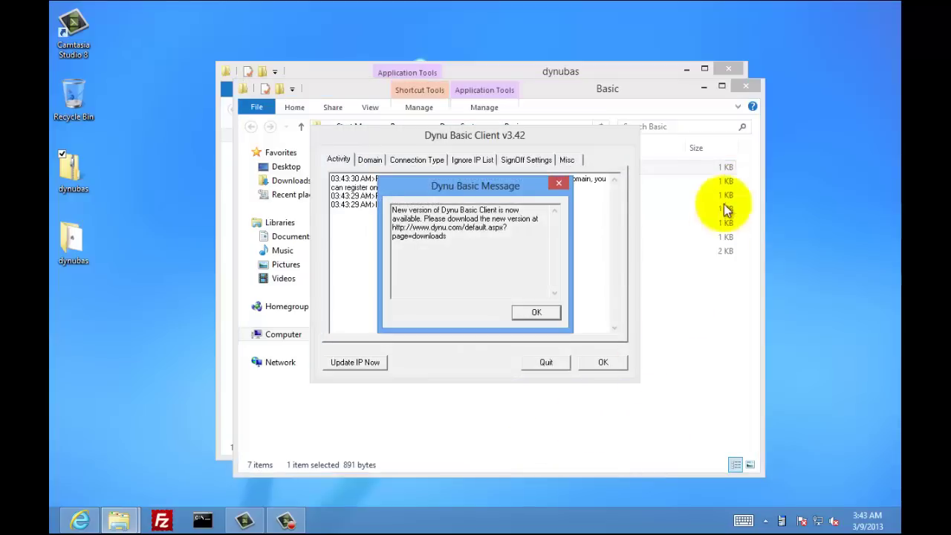
click(746, 87)
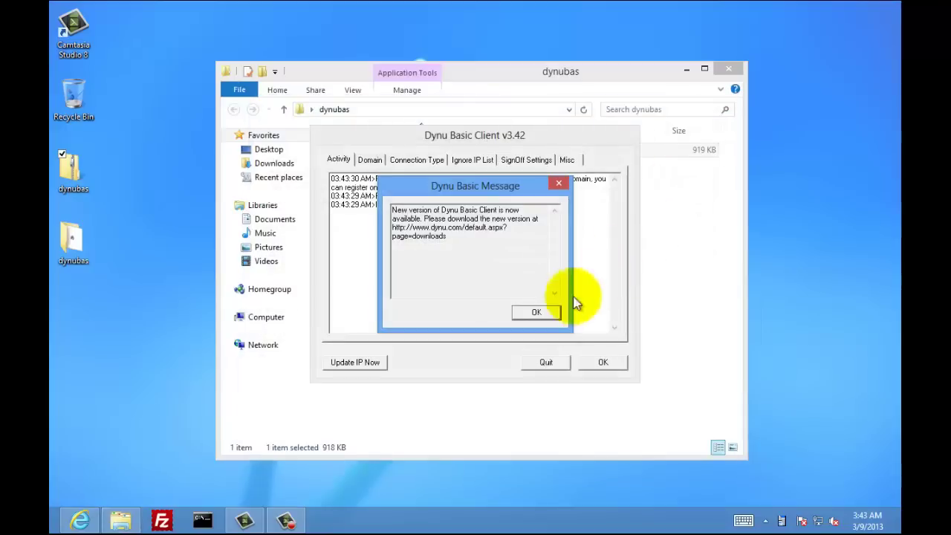
click(536, 310)
click(721, 71)
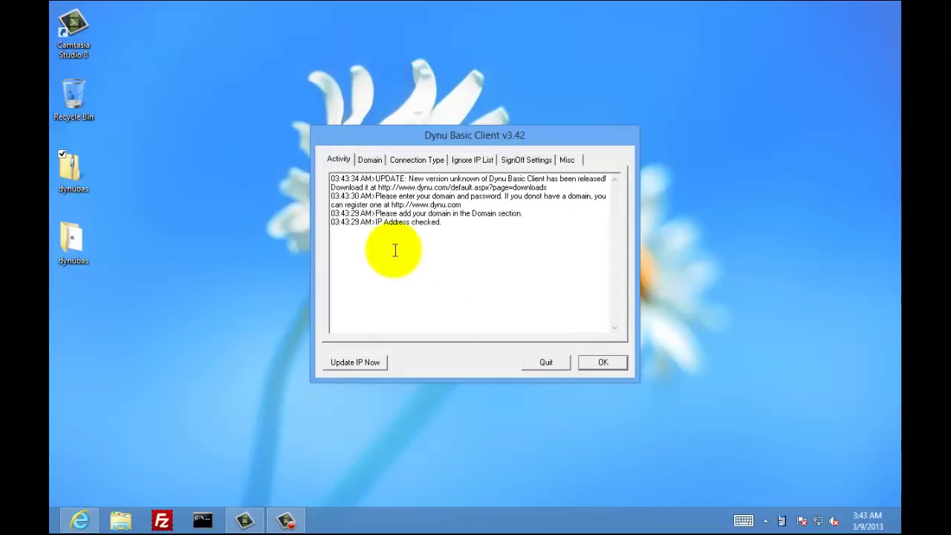
Save the Dynu hostname and account password on the Domain tab, then close the client
click(375, 165)
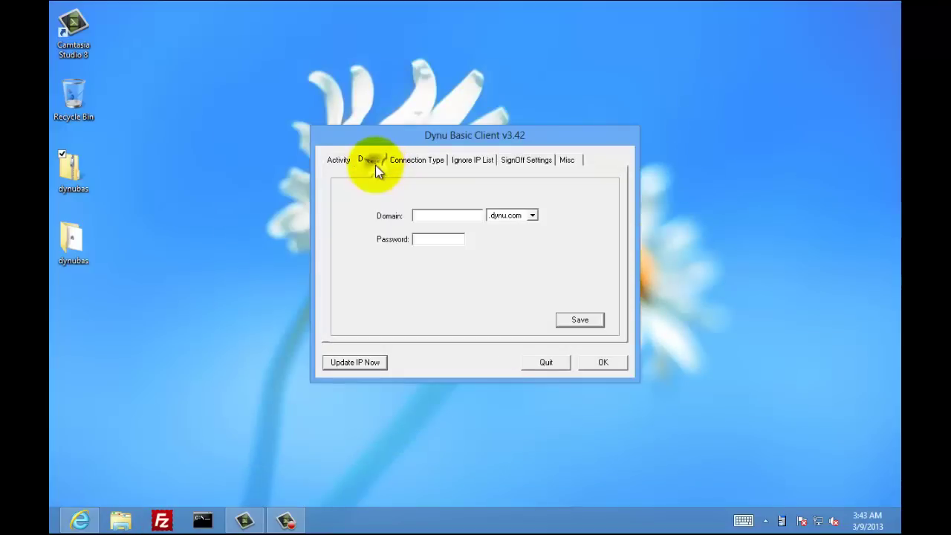
click(424, 215)
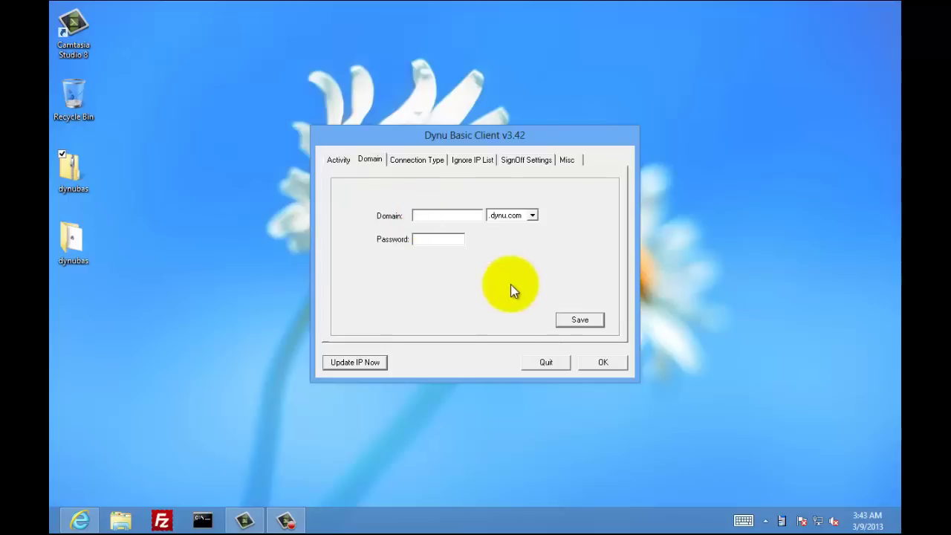
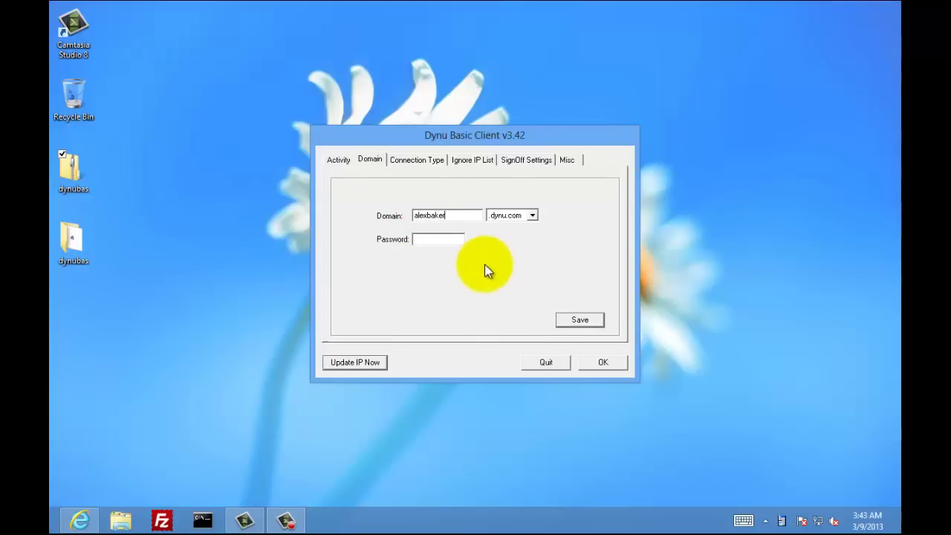
click(444, 241)
text(**)
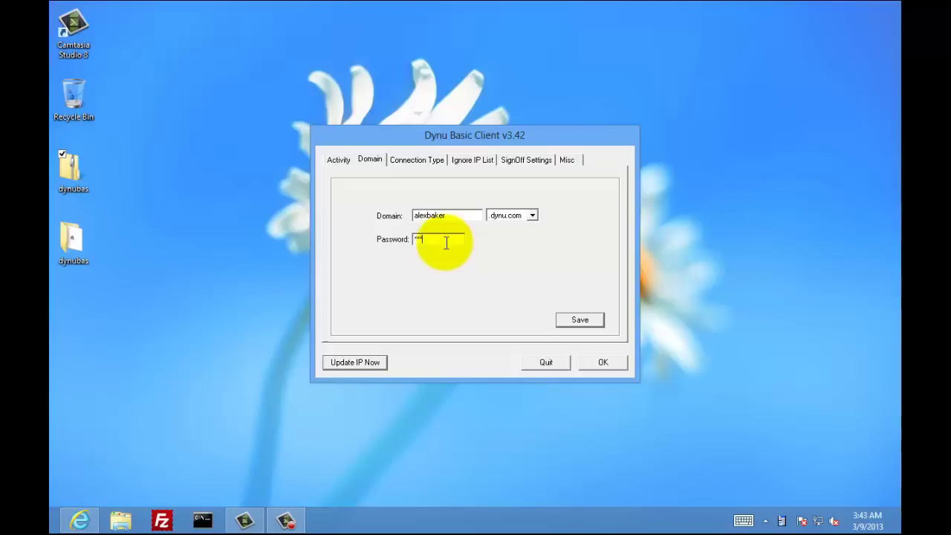
click(575, 317)
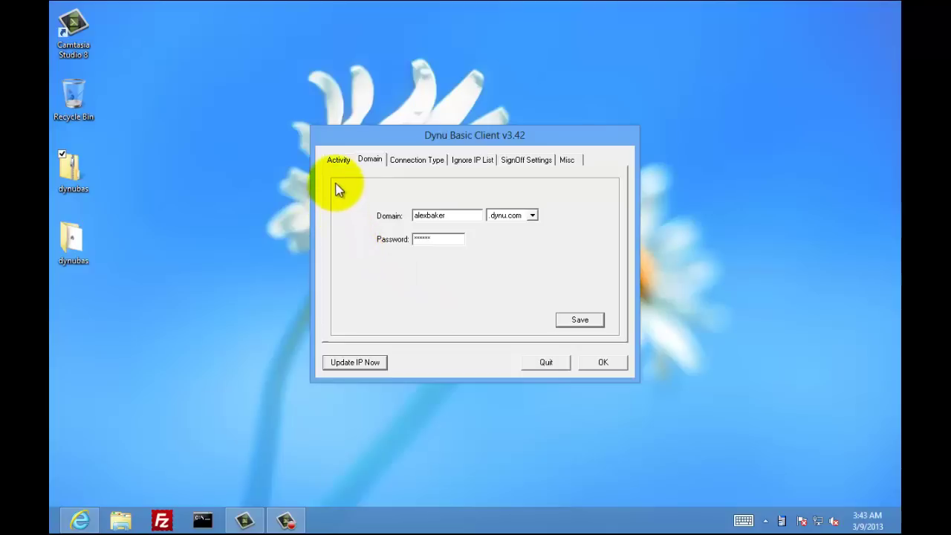
click(338, 160)
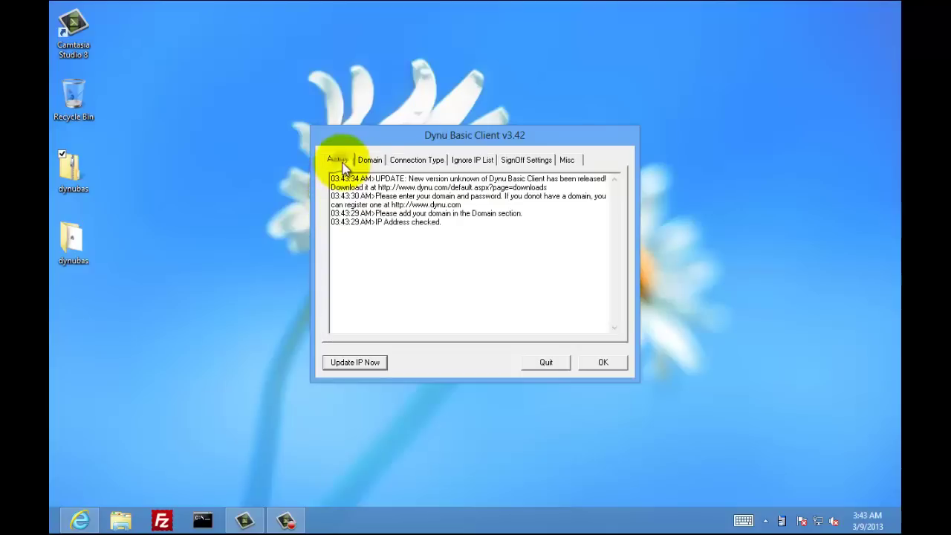
click(595, 370)
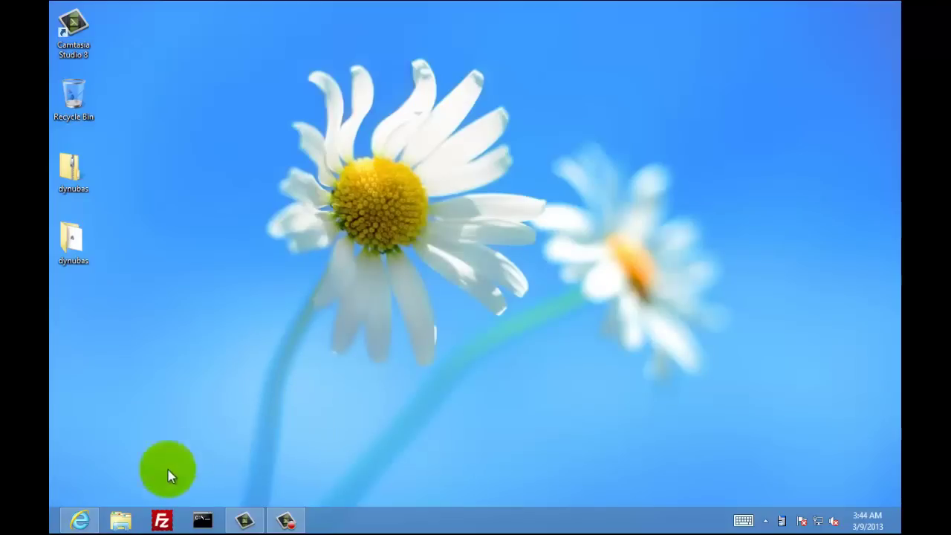
Enable Allow remote connections in Computer Properties' Remote settings, then close the System and Libraries windows
click(119, 521)
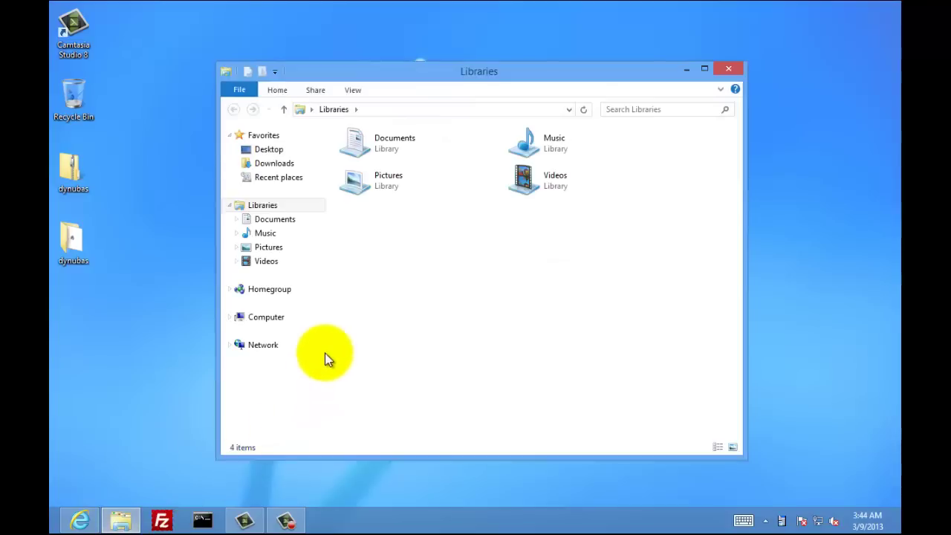
right_click(275, 326)
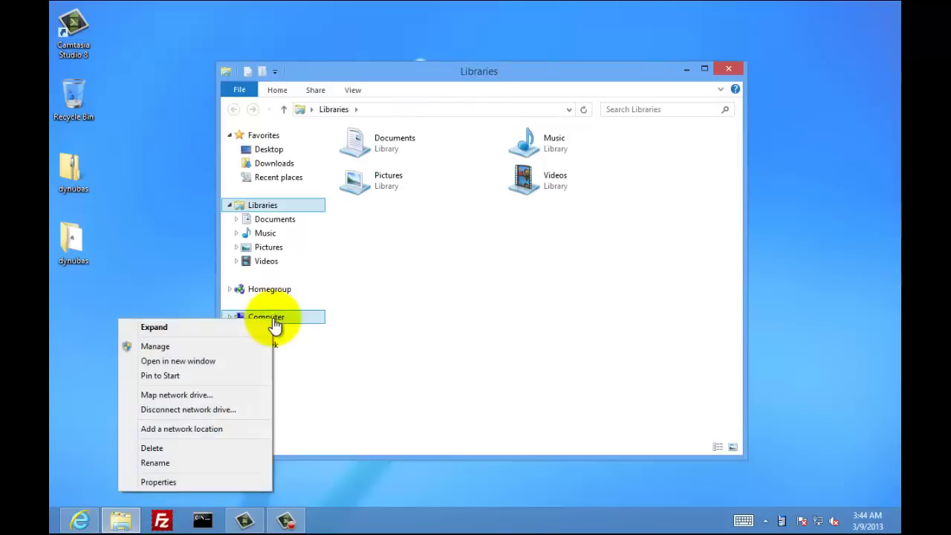
click(225, 482)
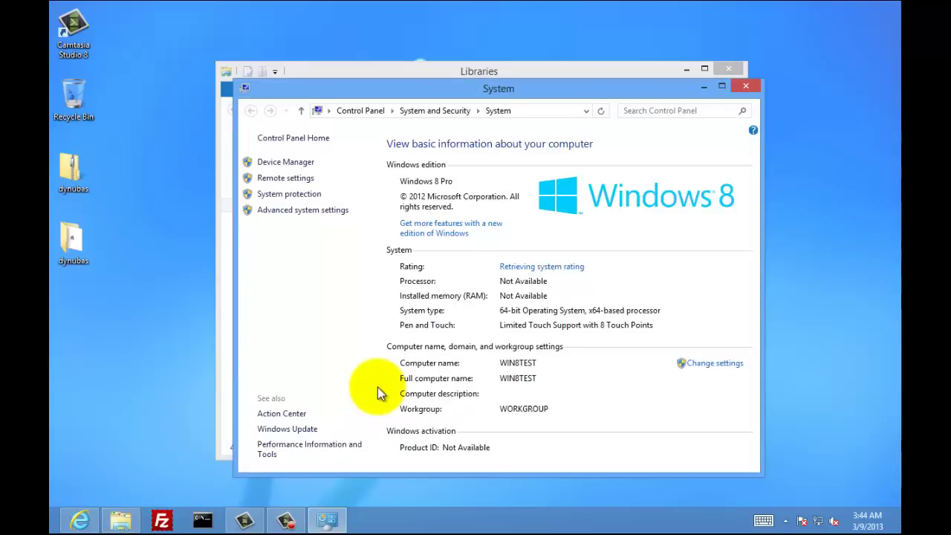
click(308, 182)
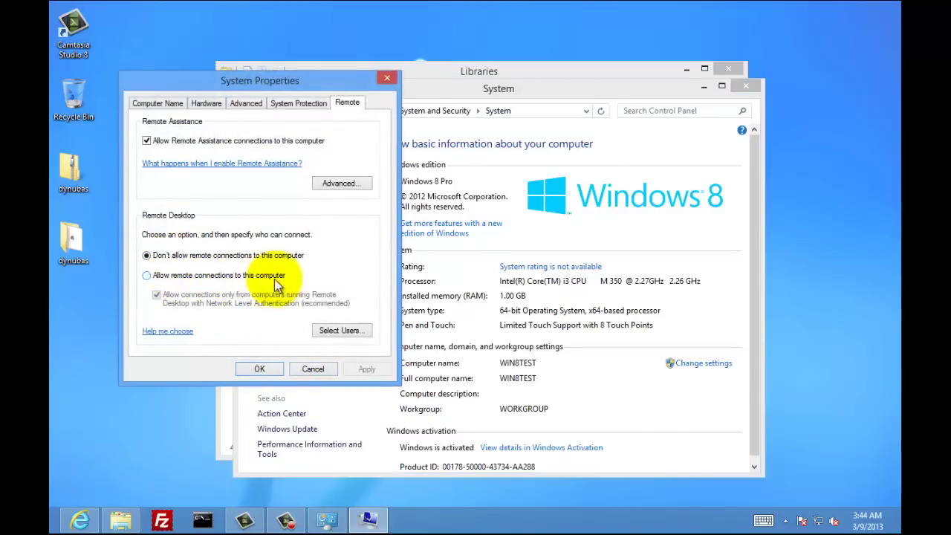
click(147, 275)
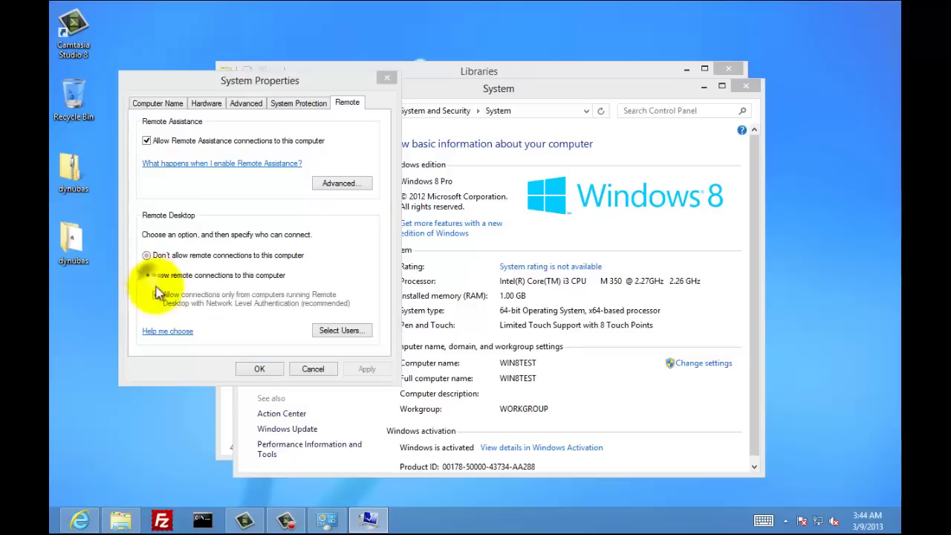
click(253, 185)
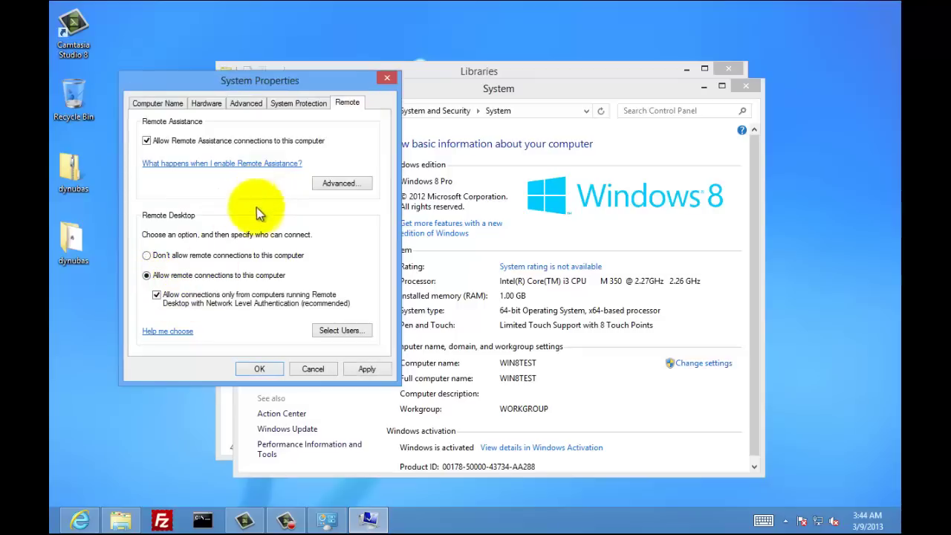
click(257, 371)
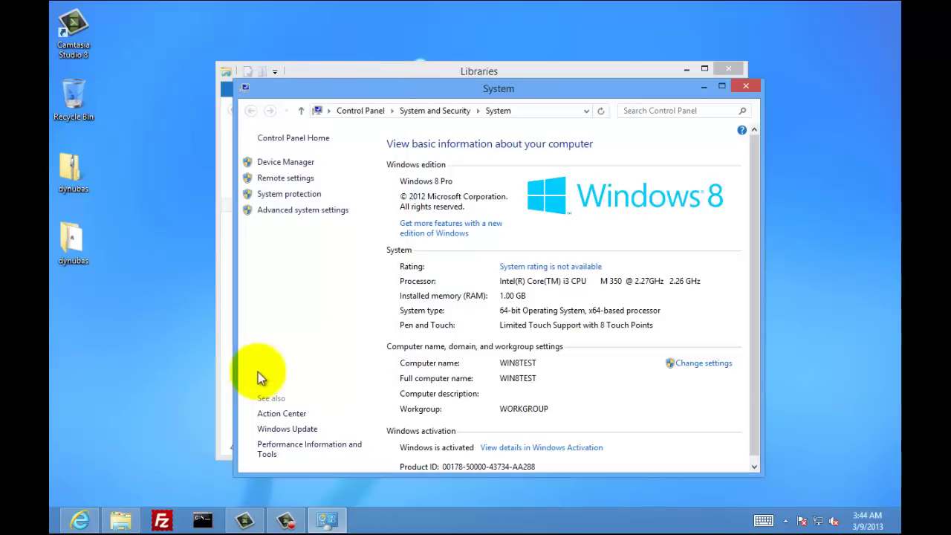
click(744, 89)
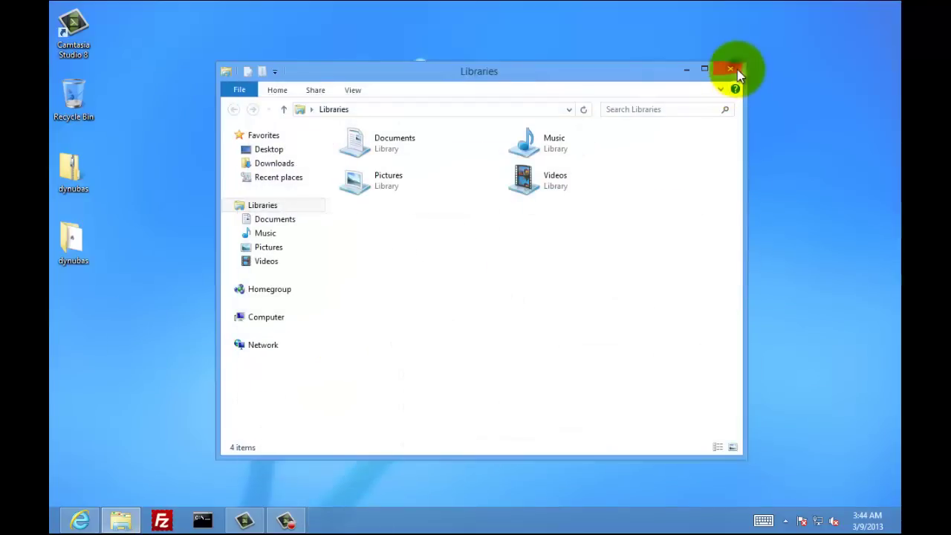
click(737, 69)
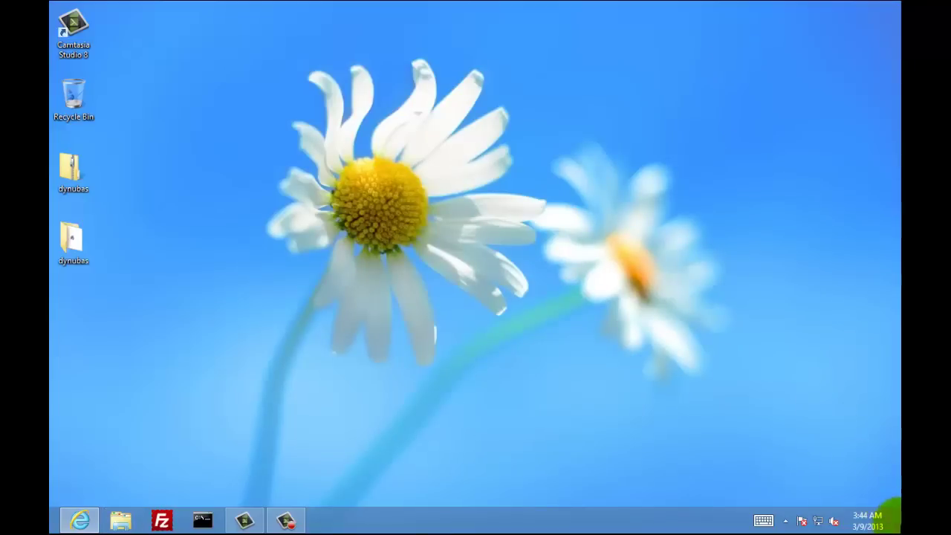
Go through Control Panel > System and Security > Windows Firewall to its Advanced settings
mouse_move(894, 520)
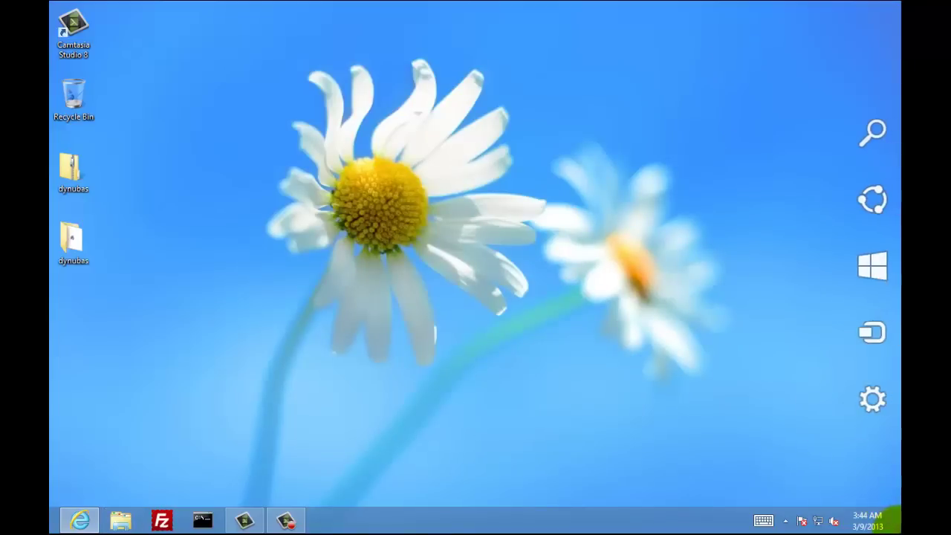
click(872, 401)
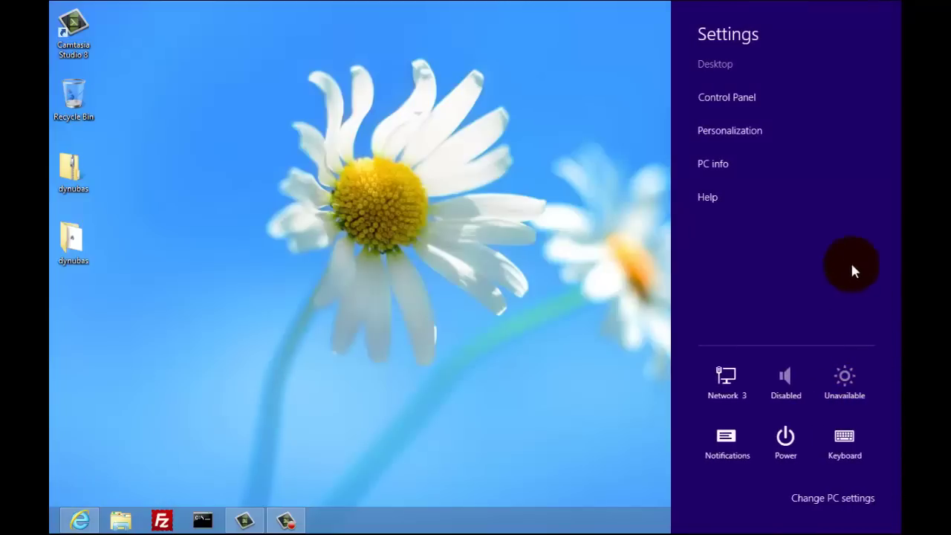
click(739, 99)
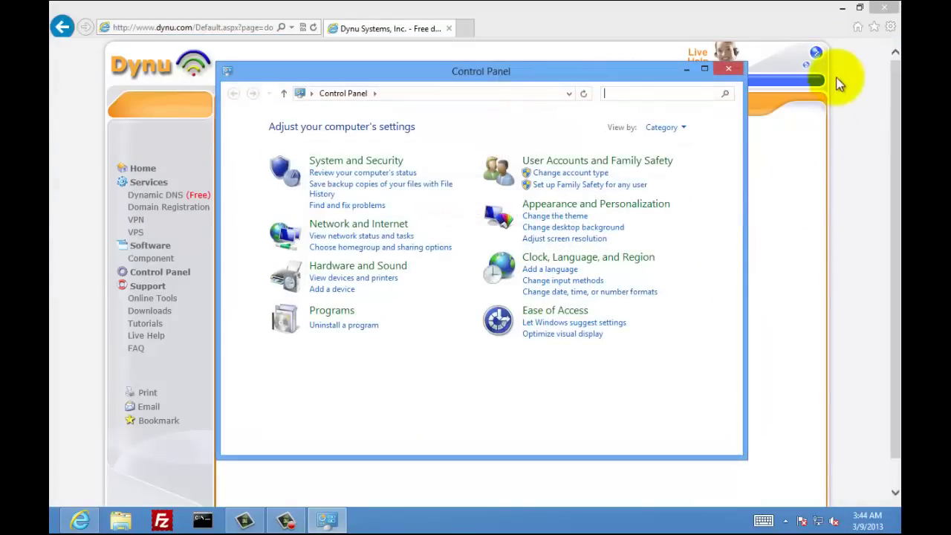
click(841, 8)
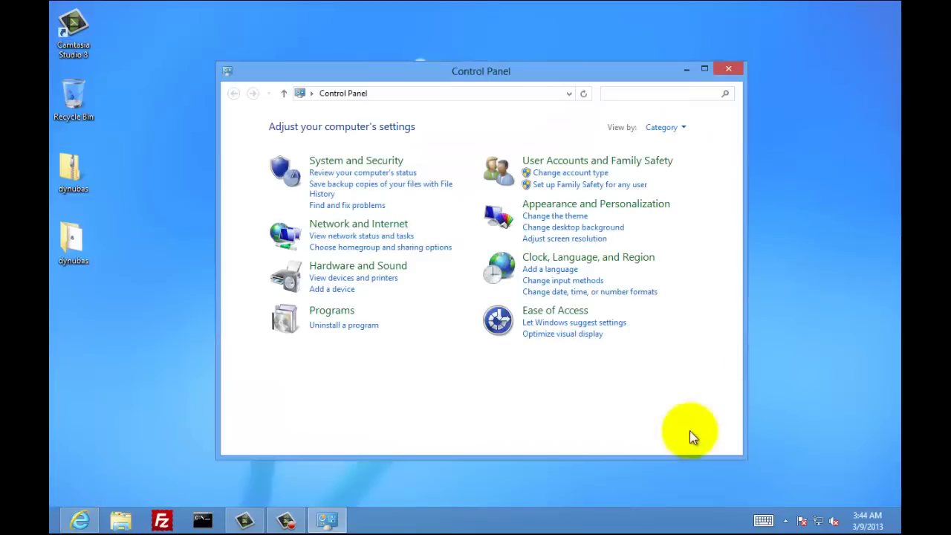
click(390, 161)
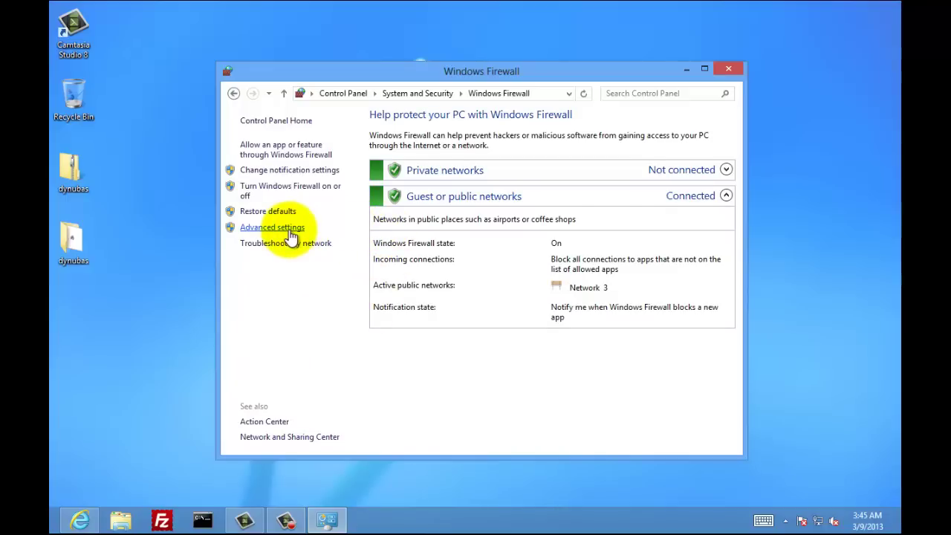
click(291, 236)
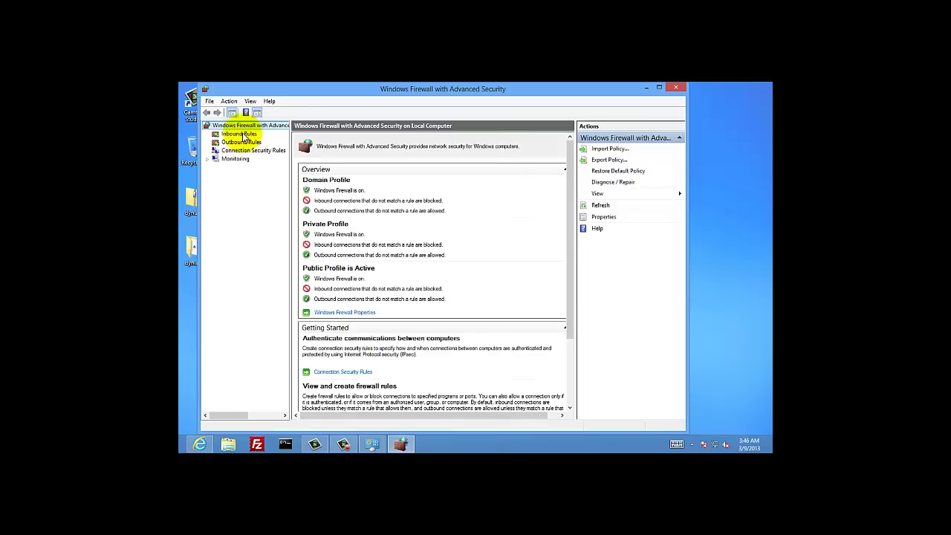
In Inbound Rules, select the Remote Desktop - User Mode (TCP-In) rule and start a New Rule
click(241, 134)
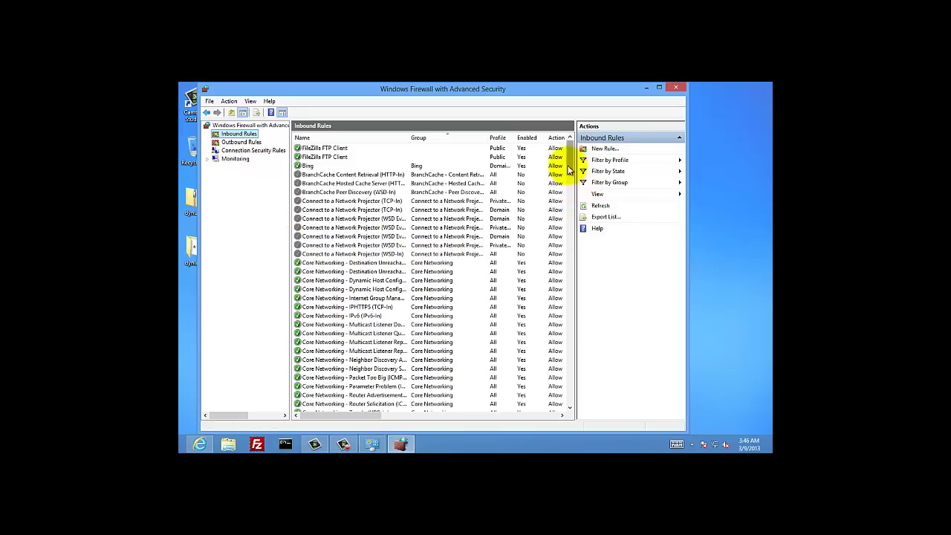
drag(569, 171, 546, 312)
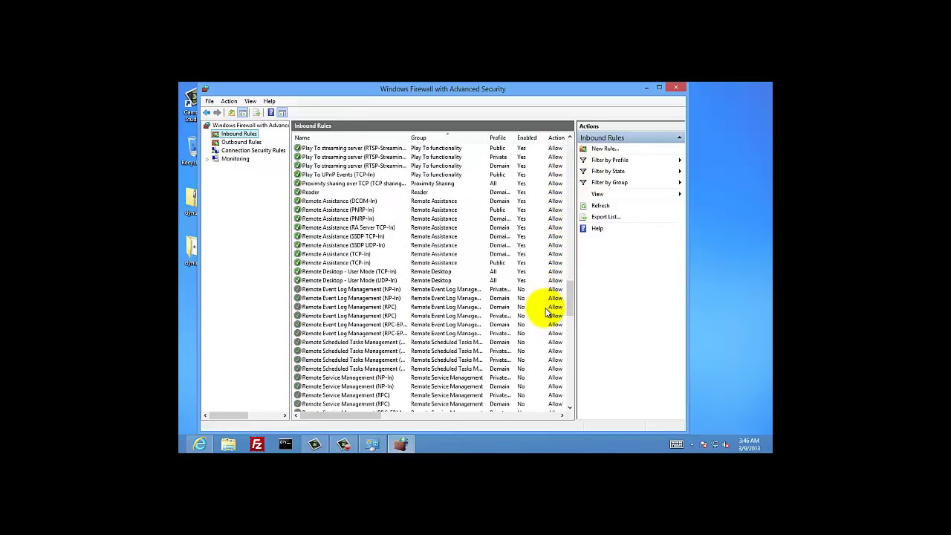
click(362, 272)
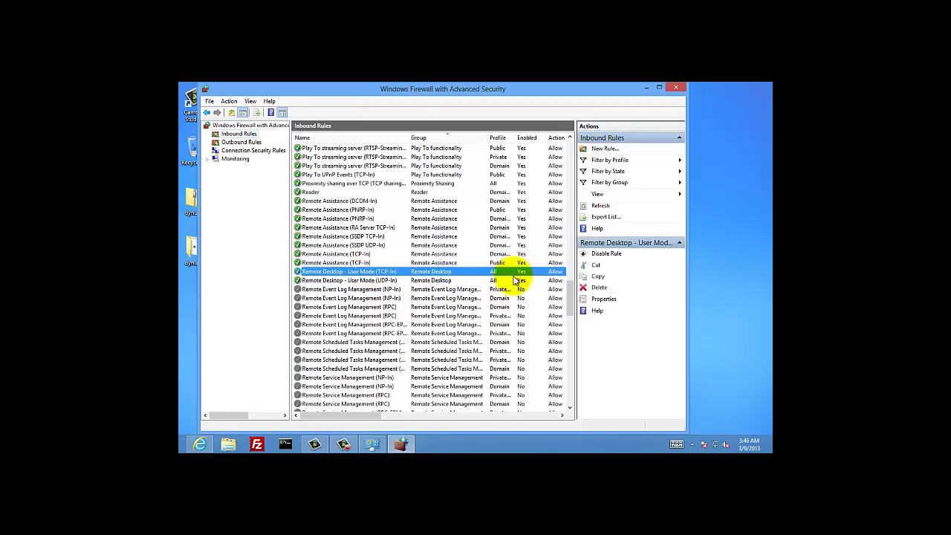
click(601, 150)
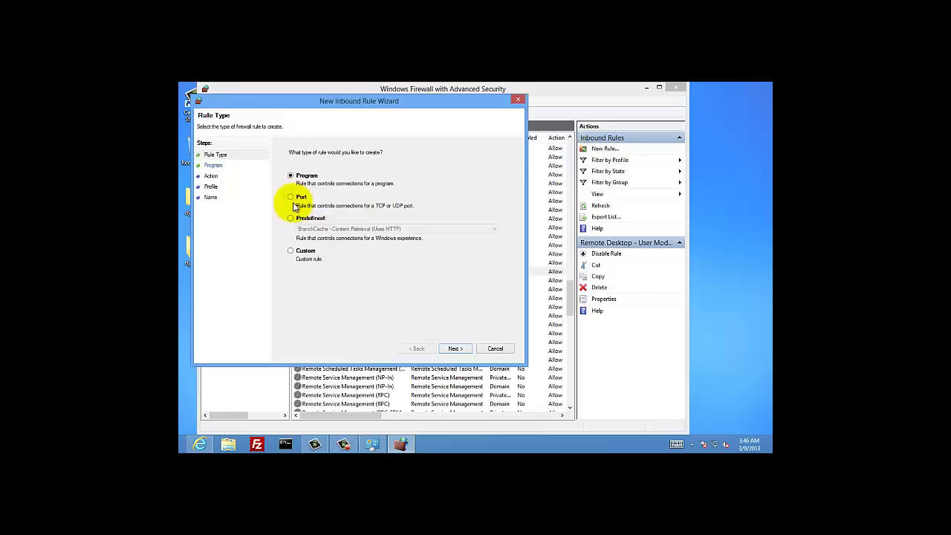
Define a Port rule for TCP 3389 that allows the connection on all profiles
click(291, 197)
click(457, 348)
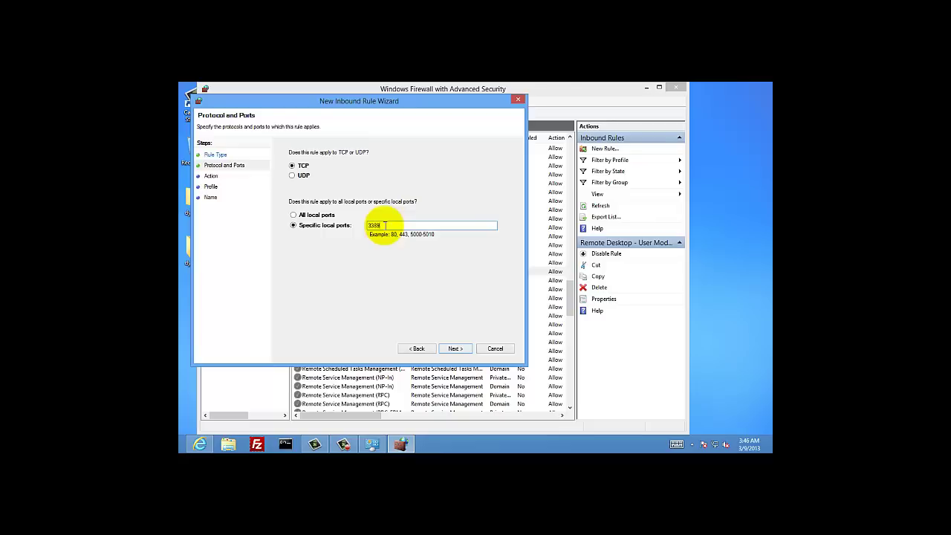
click(462, 351)
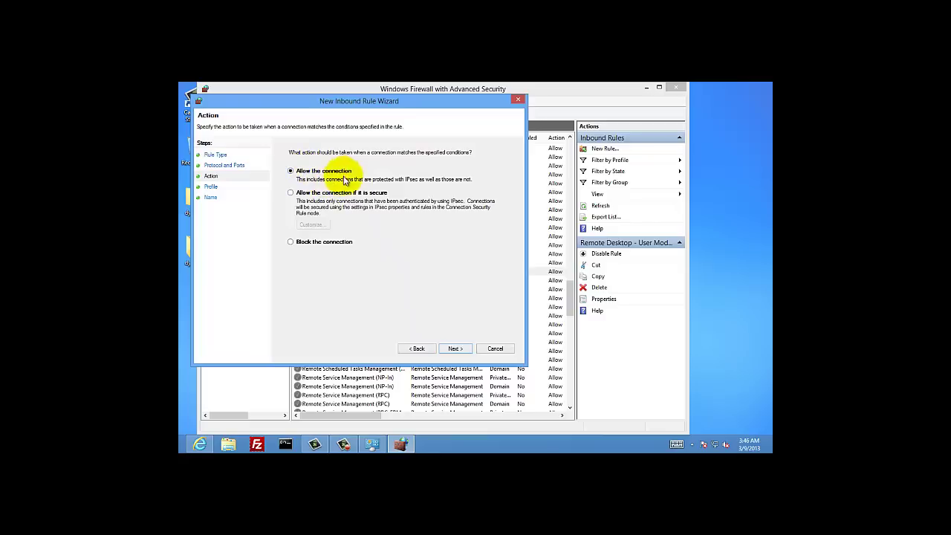
click(453, 351)
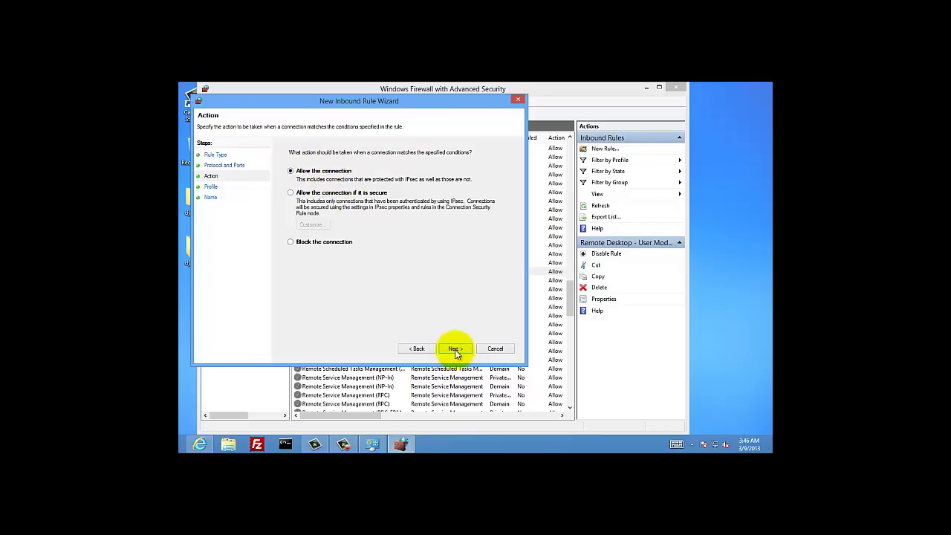
click(455, 350)
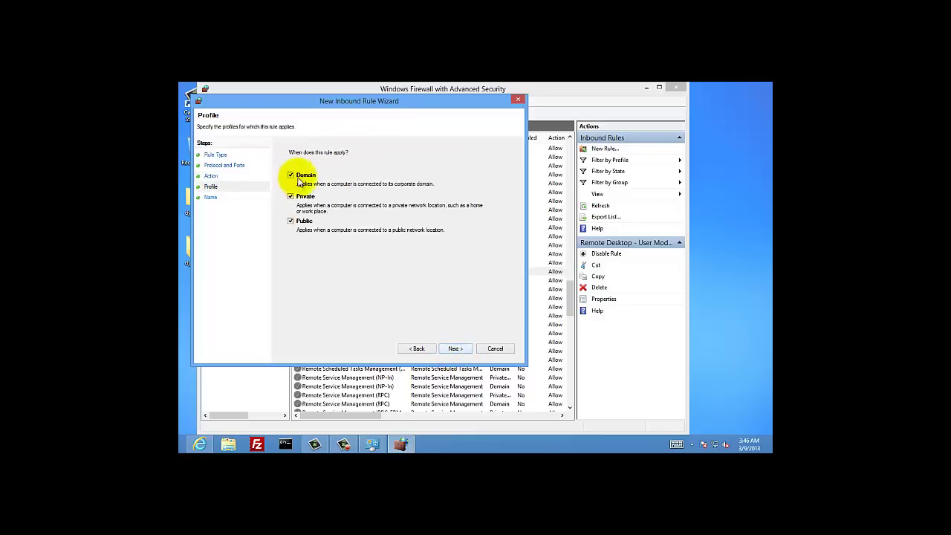
click(456, 349)
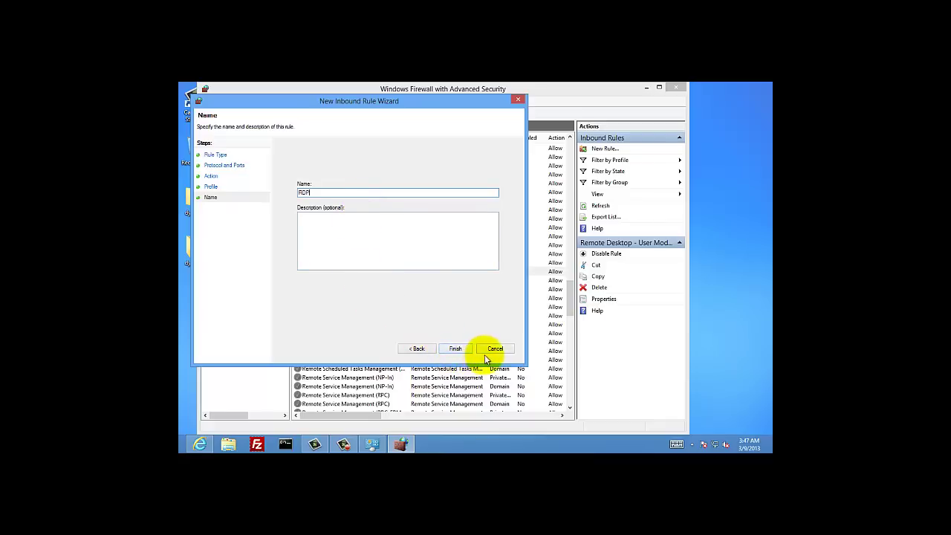
Cancel the new rule wizard and close the firewall windows
click(493, 349)
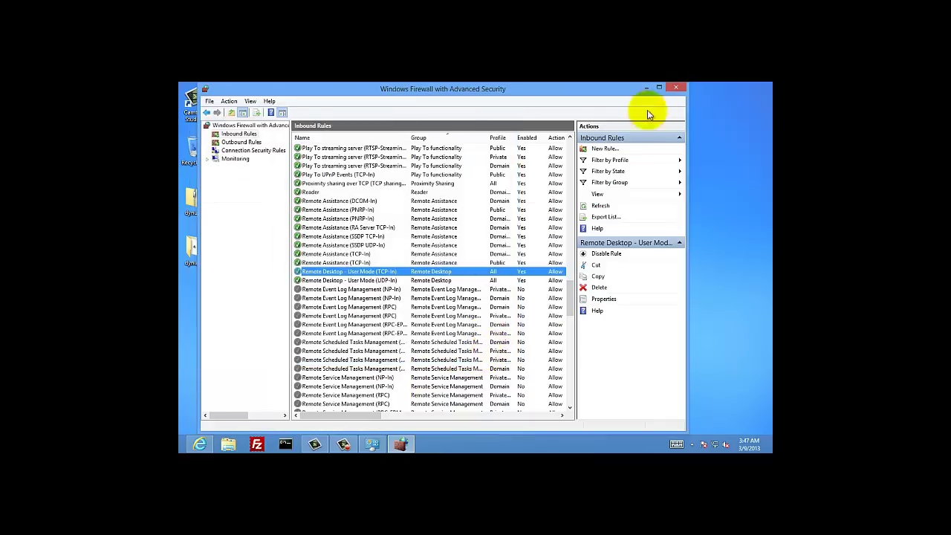
click(677, 88)
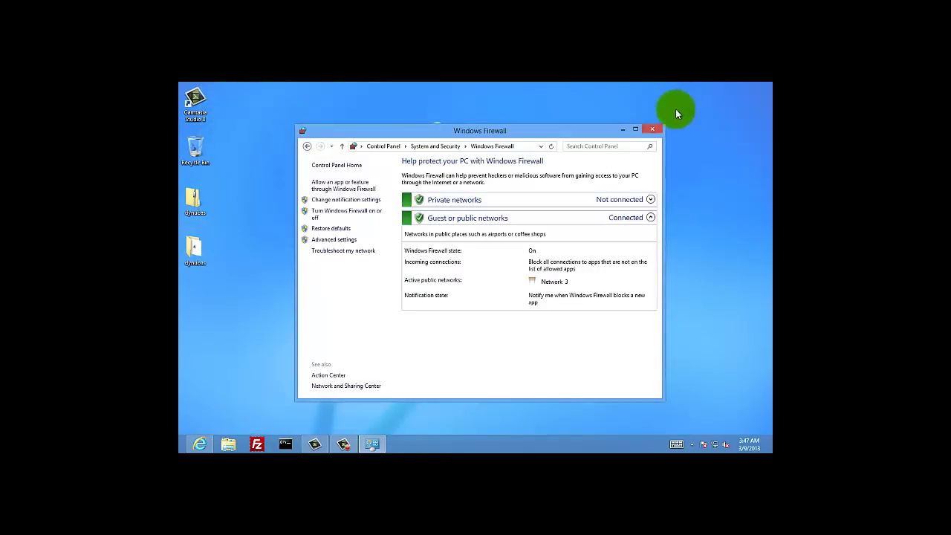
click(653, 130)
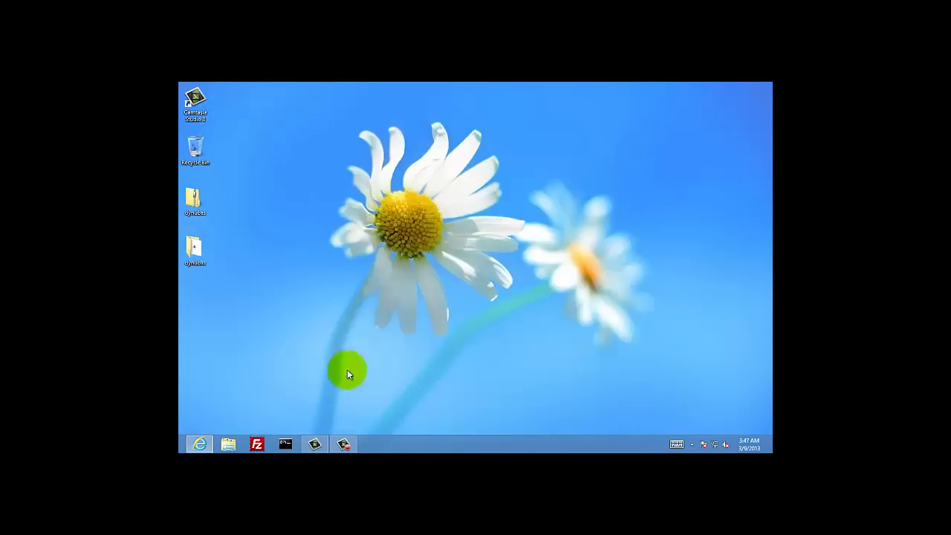
Load 192.168.1.1 in a new IE tab and sign in to the neufbox Network page
click(198, 444)
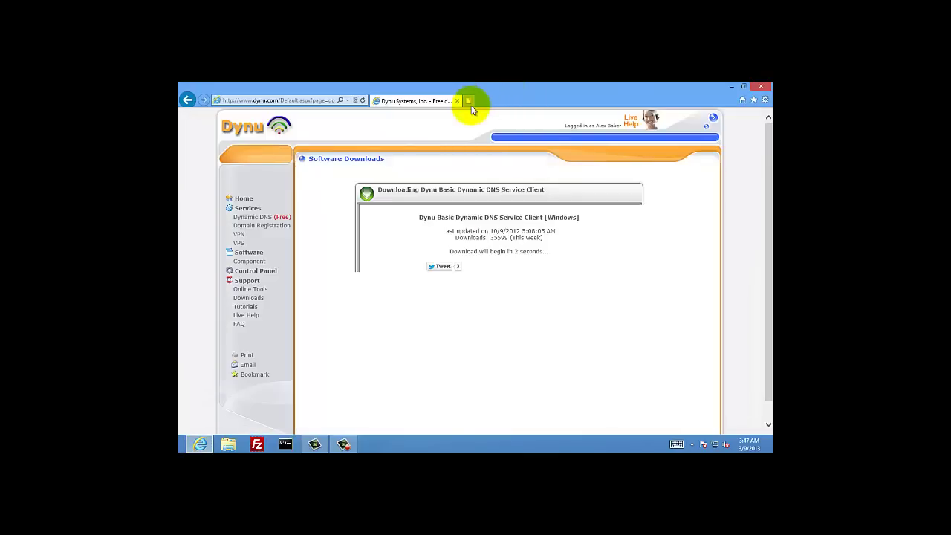
click(471, 101)
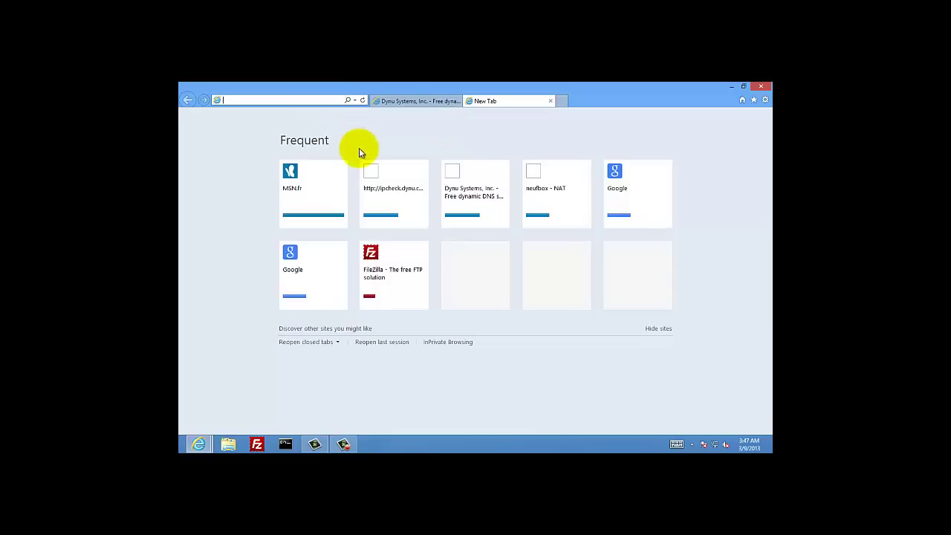
text(192.168.1.1/)
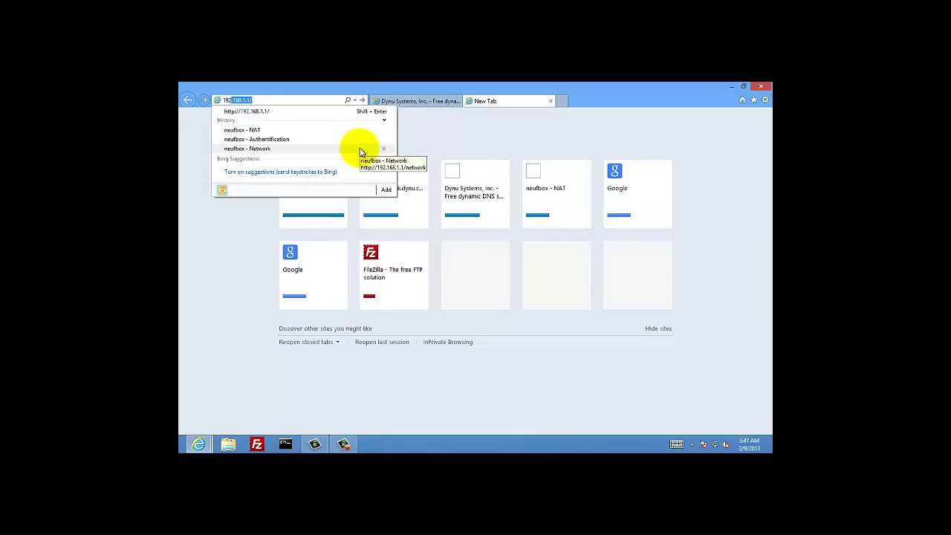
click(355, 111)
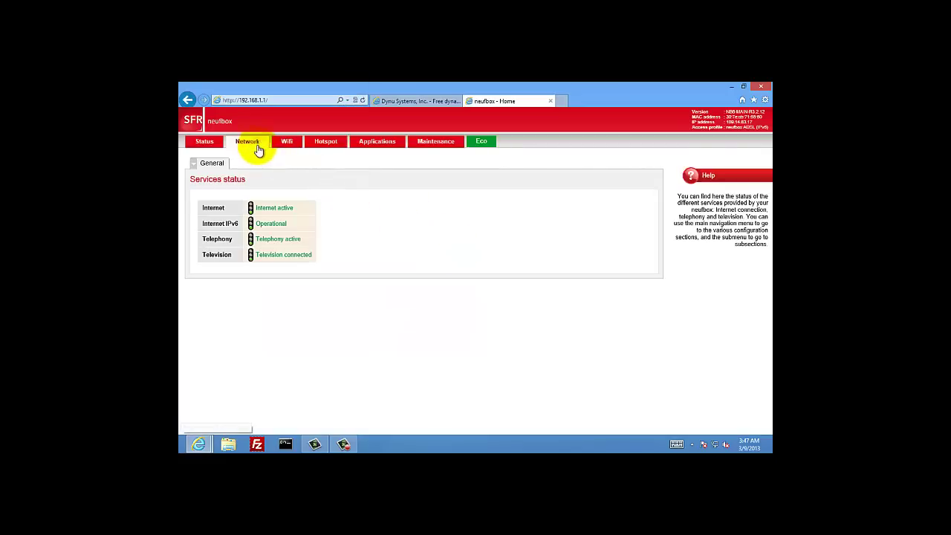
click(253, 143)
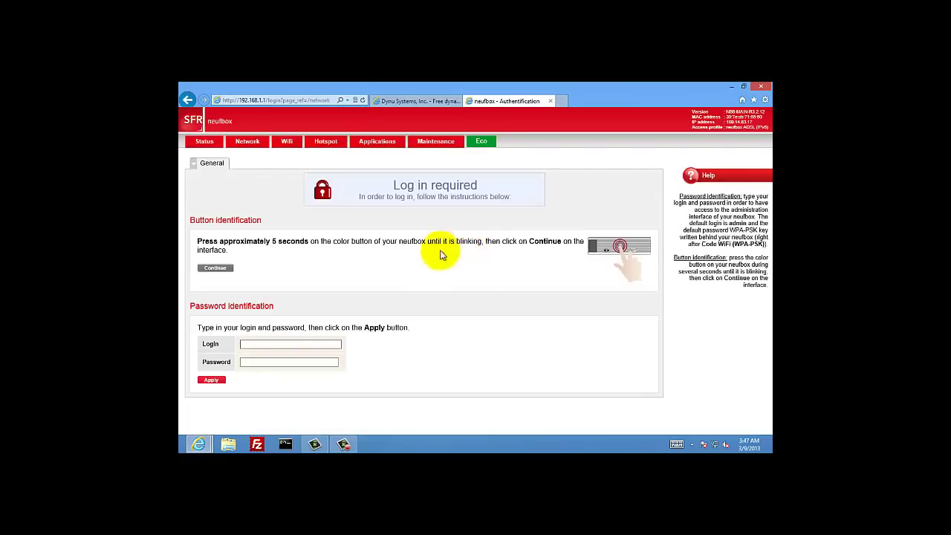
click(290, 344)
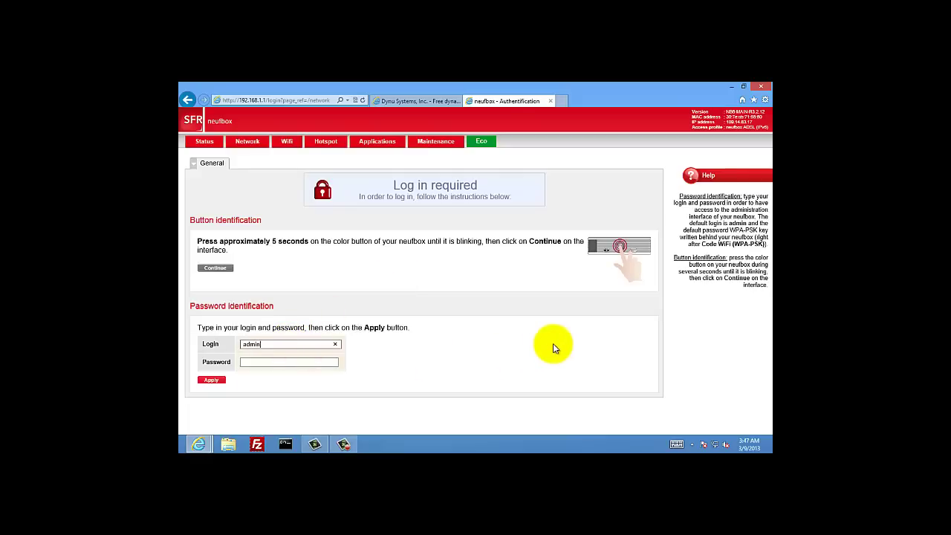
key(Tab)
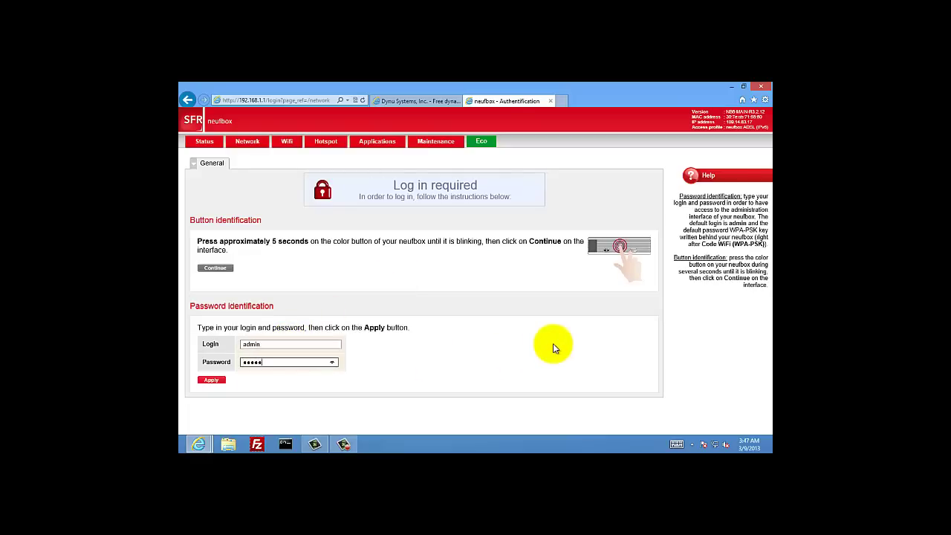
key(Return)
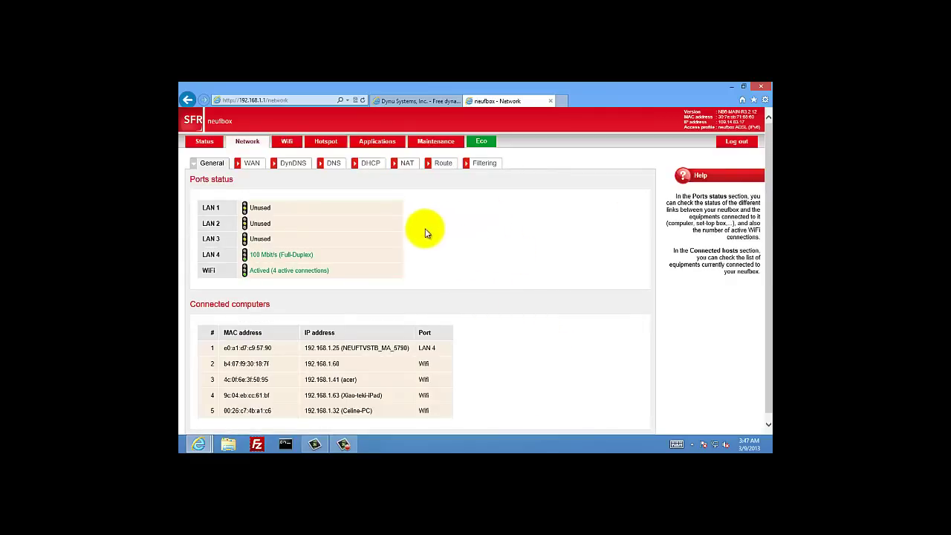
On the NAT tab, draft a rule named RDP for external TCP port 3389
click(407, 164)
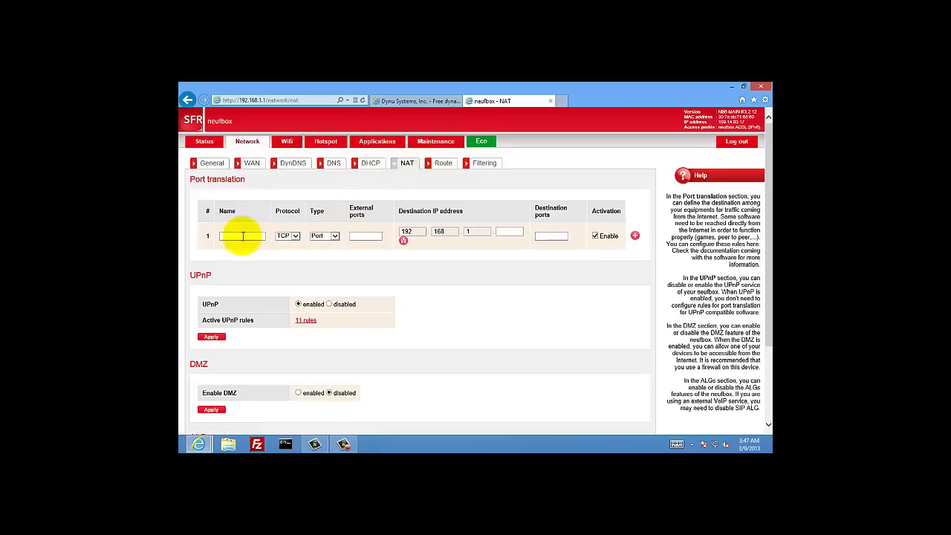
click(242, 235)
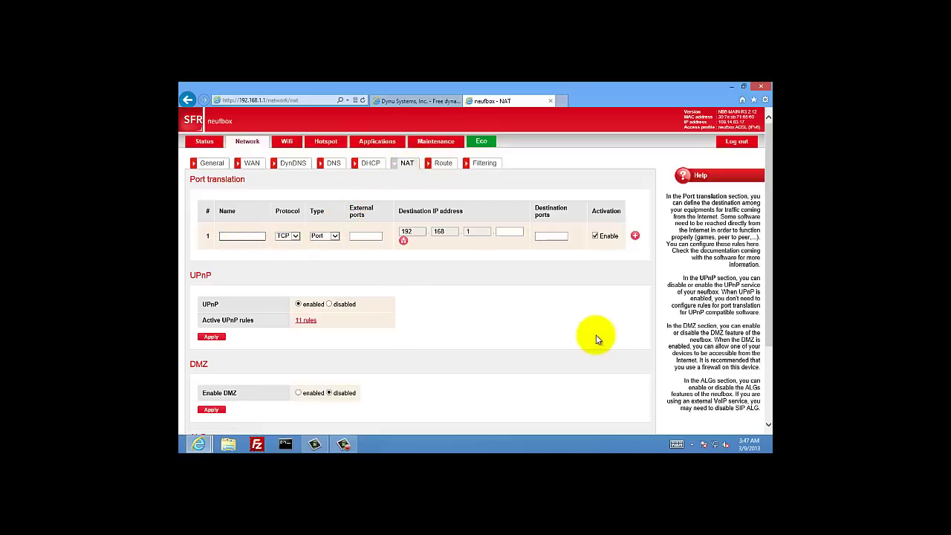
text(RDP)
click(361, 234)
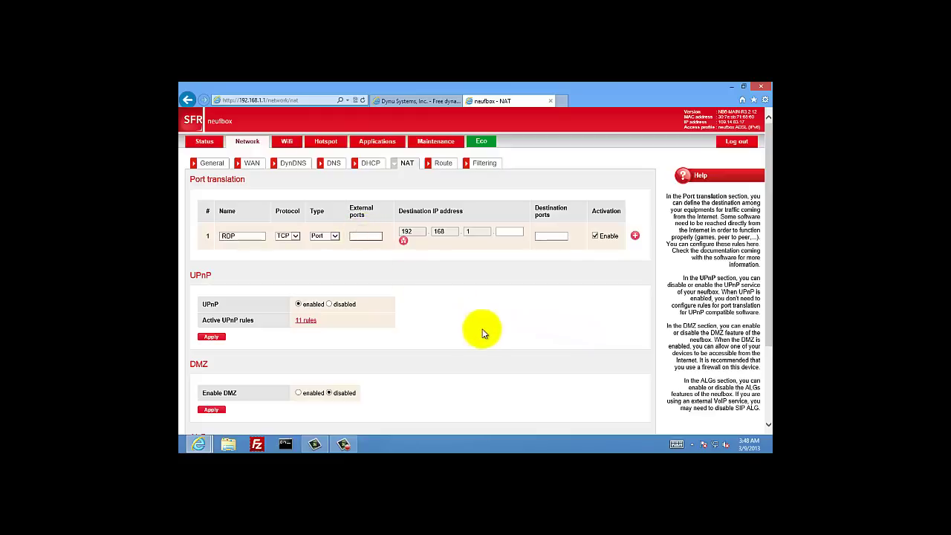
text(3389)
click(507, 234)
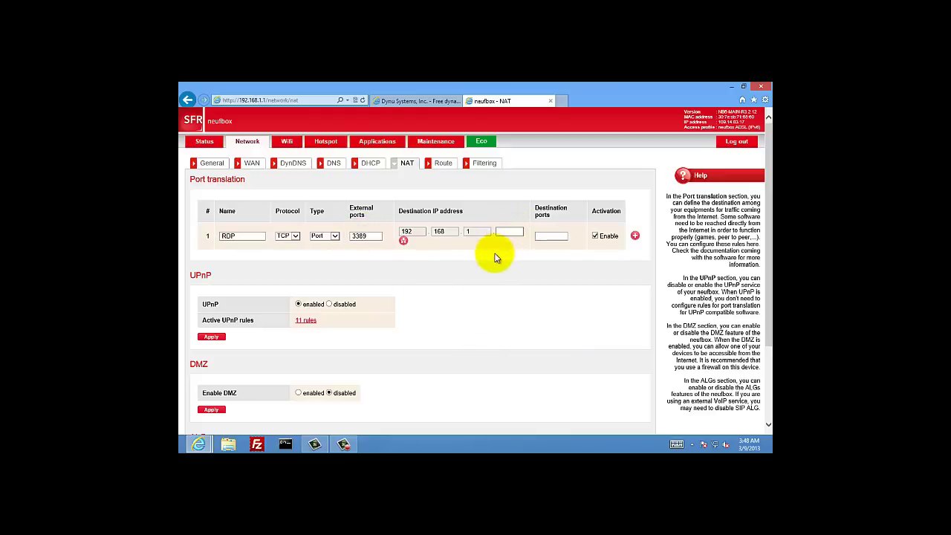
click(285, 444)
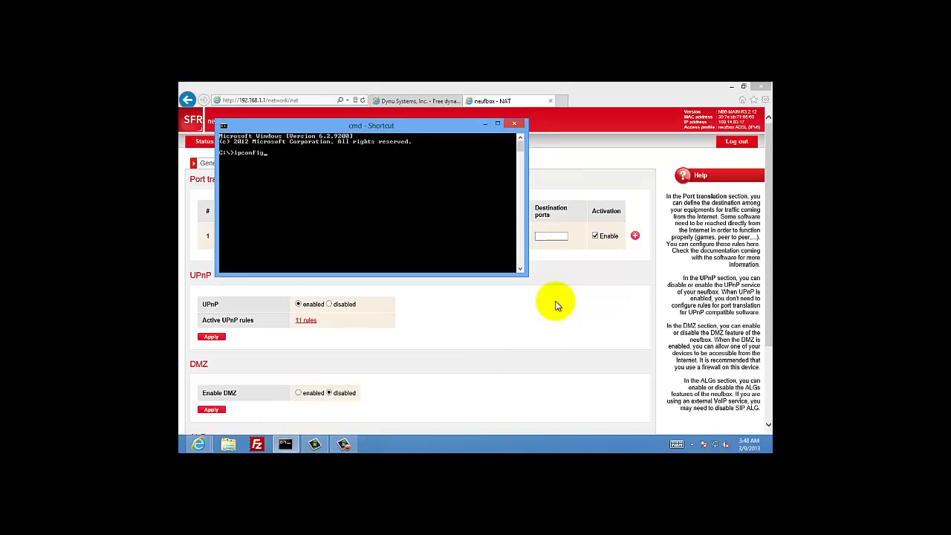
Run ipconfig and highlight the Ethernet IPv4 address and 192.168.1.1 gateway
text(ipconfig)
key(Return)
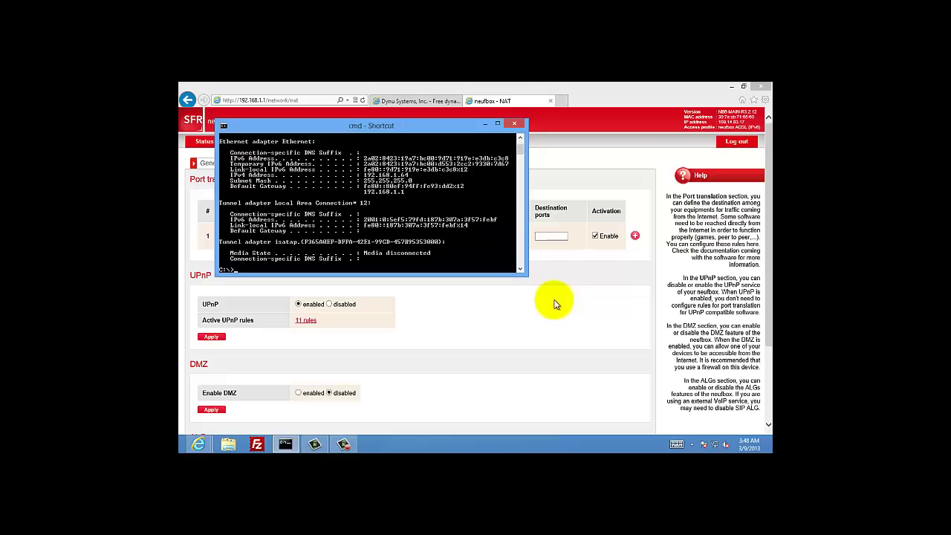
scroll(520, 148, up, 2)
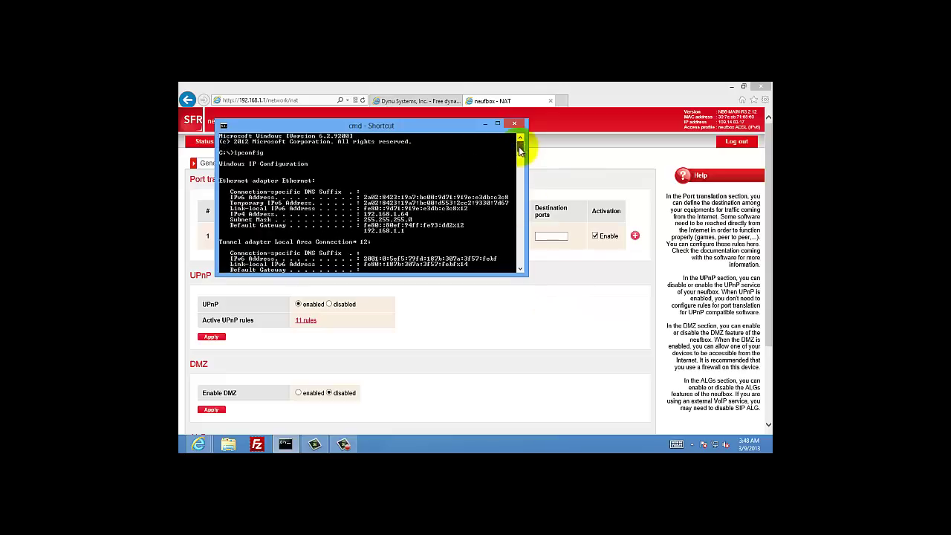
drag(431, 235, 356, 221)
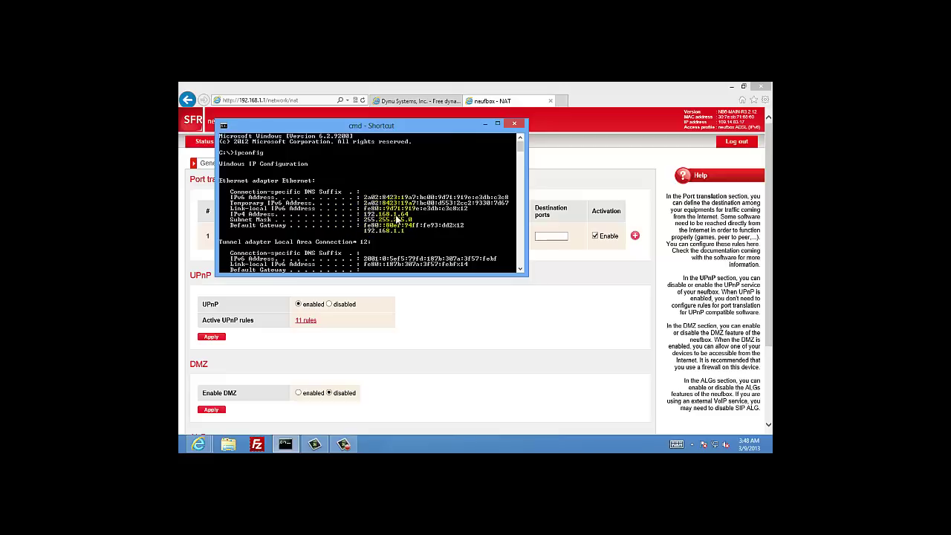
drag(397, 219, 408, 220)
Complete the RDP rule to 192.168.1.64 port 3389, add it, and close the router tab
click(499, 232)
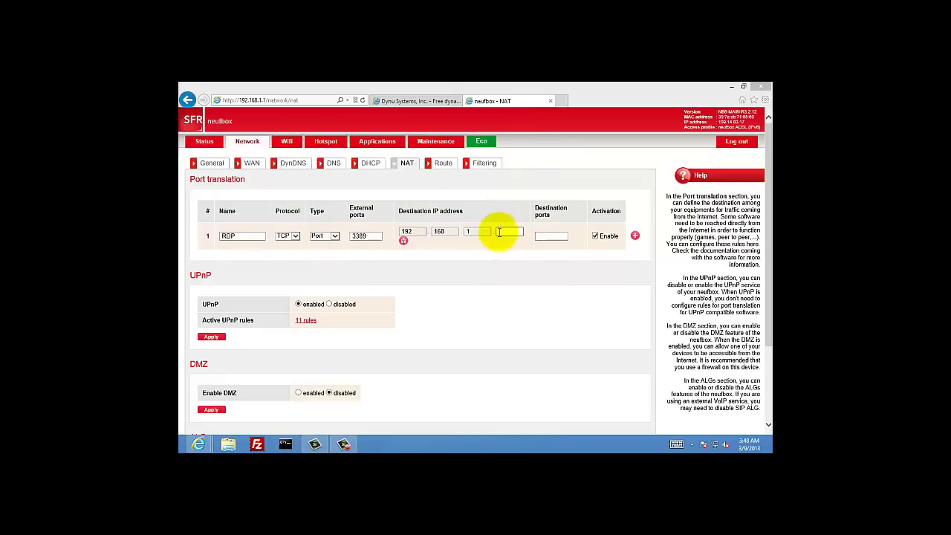
text(6)
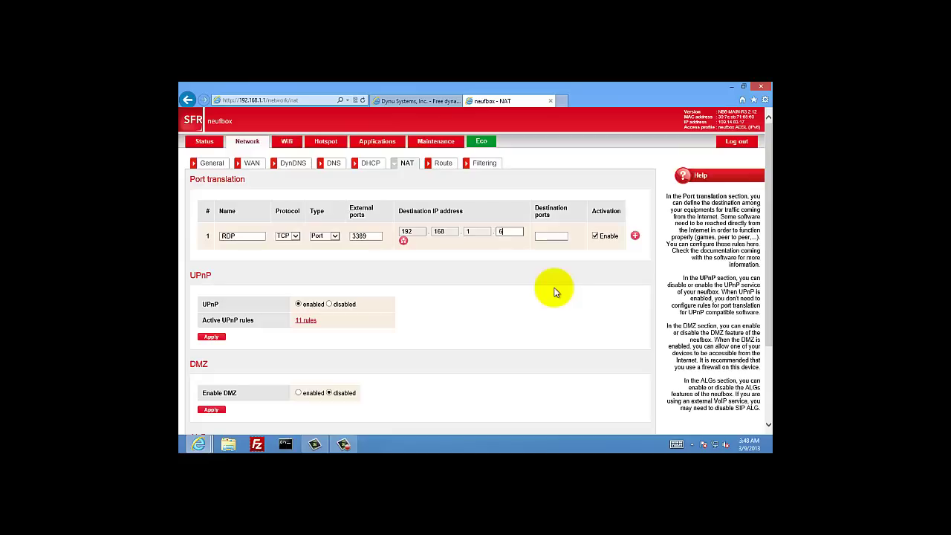
text(4)
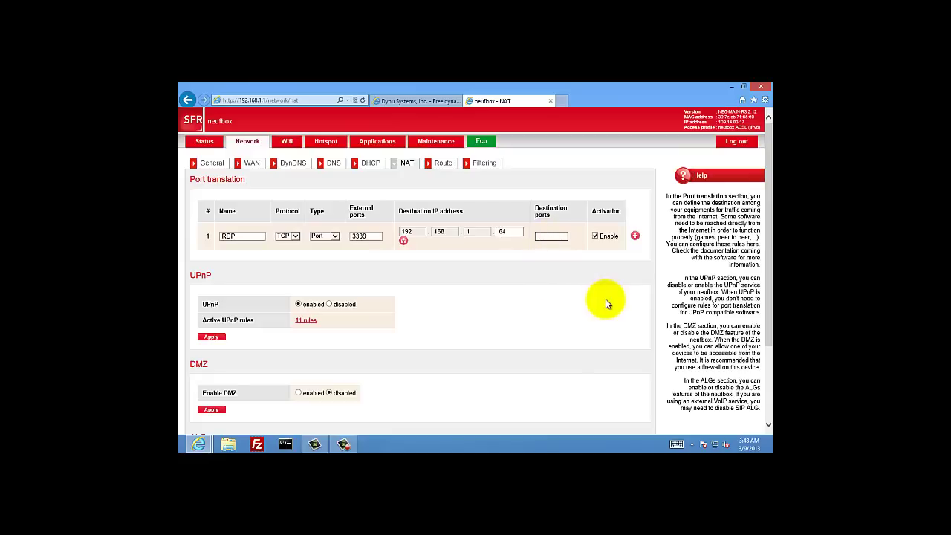
key(Tab)
text(3389)
click(634, 235)
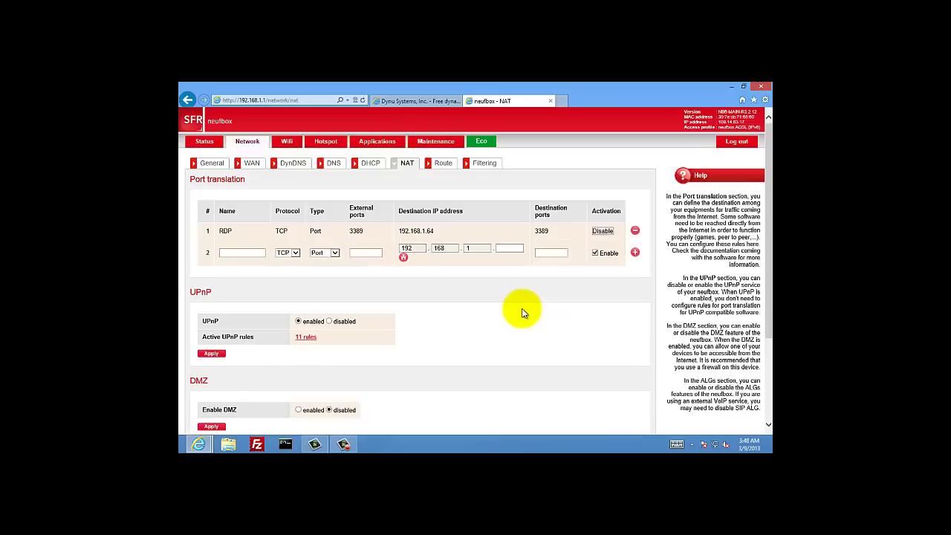
click(550, 101)
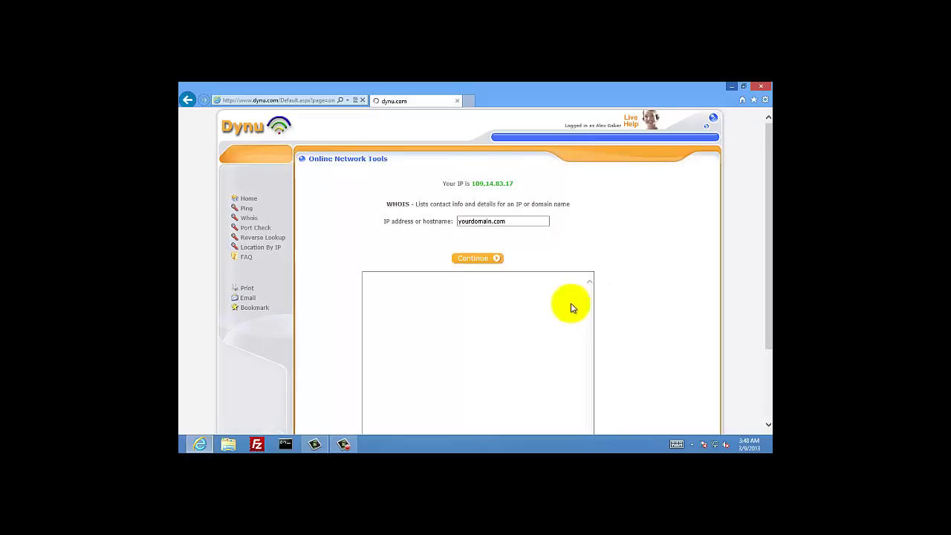
click(260, 230)
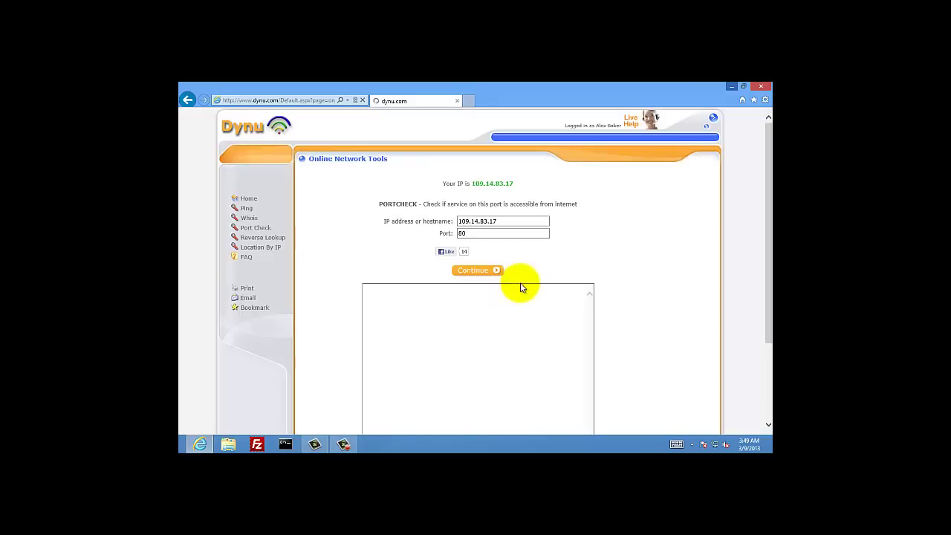
click(499, 233)
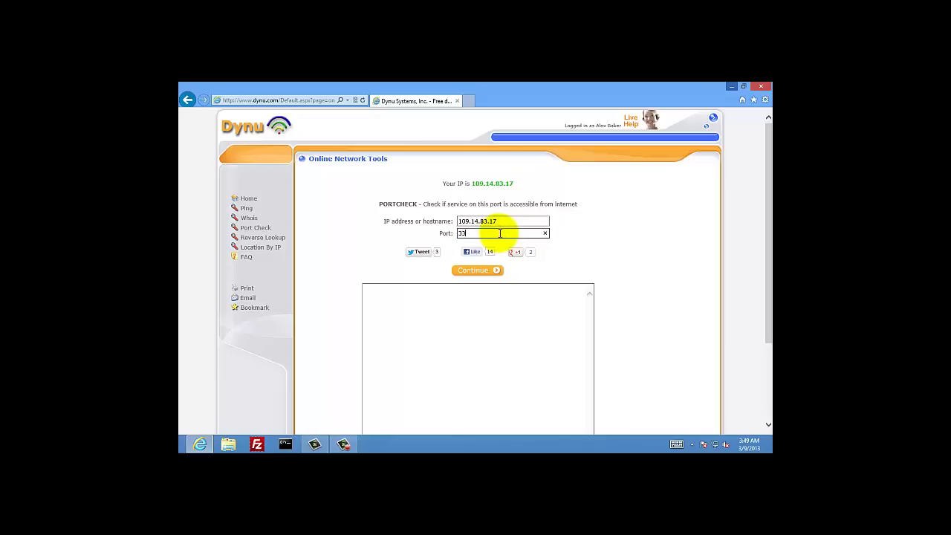
click(483, 275)
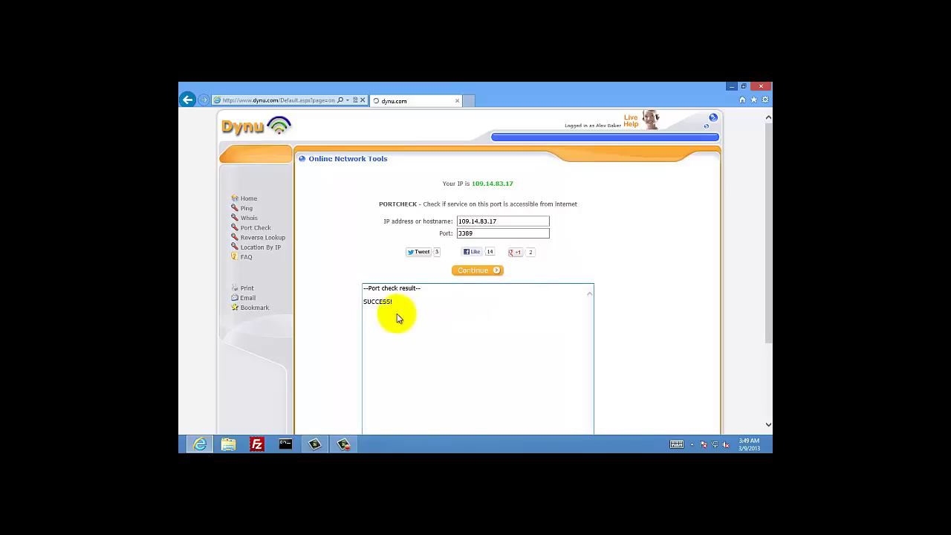
drag(394, 301, 363, 298)
click(440, 312)
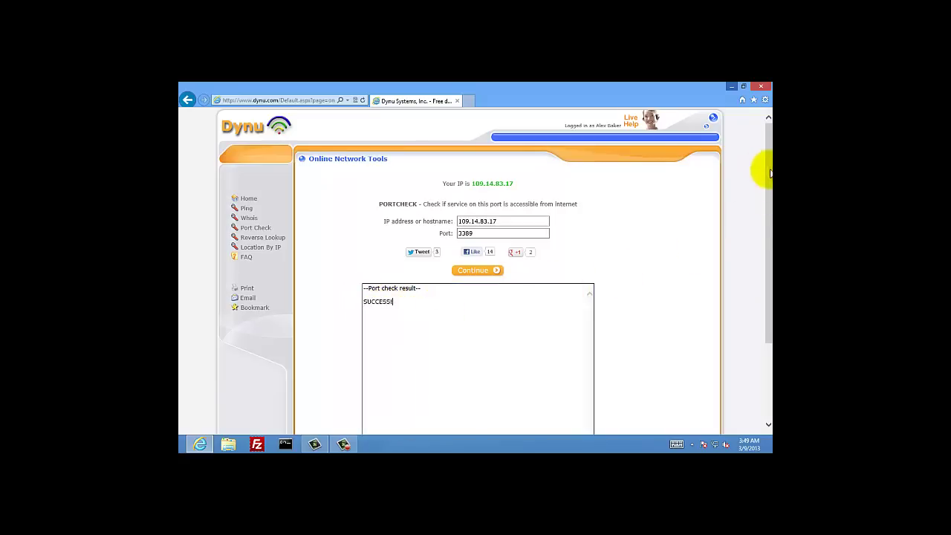
Search apps for 'remote' and launch Remote Desktop Connection
click(732, 88)
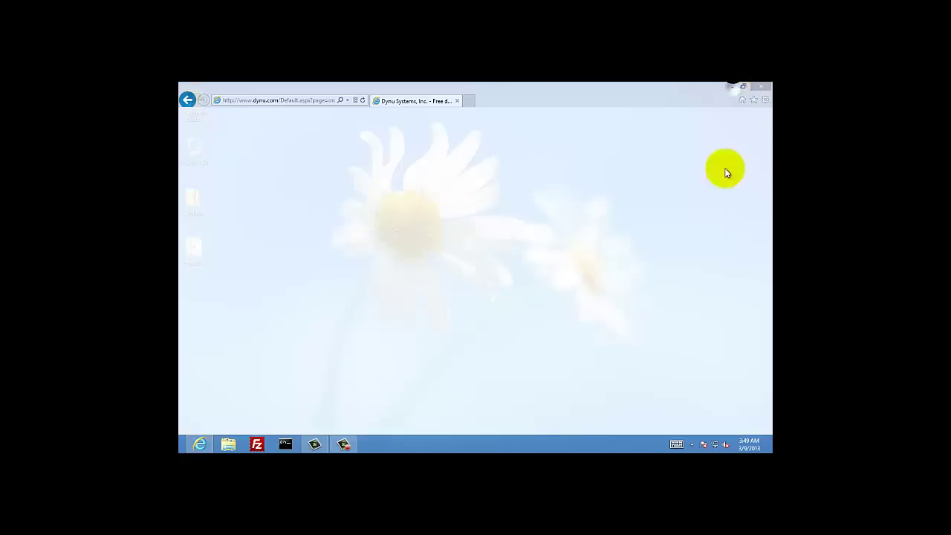
mouse_move(771, 449)
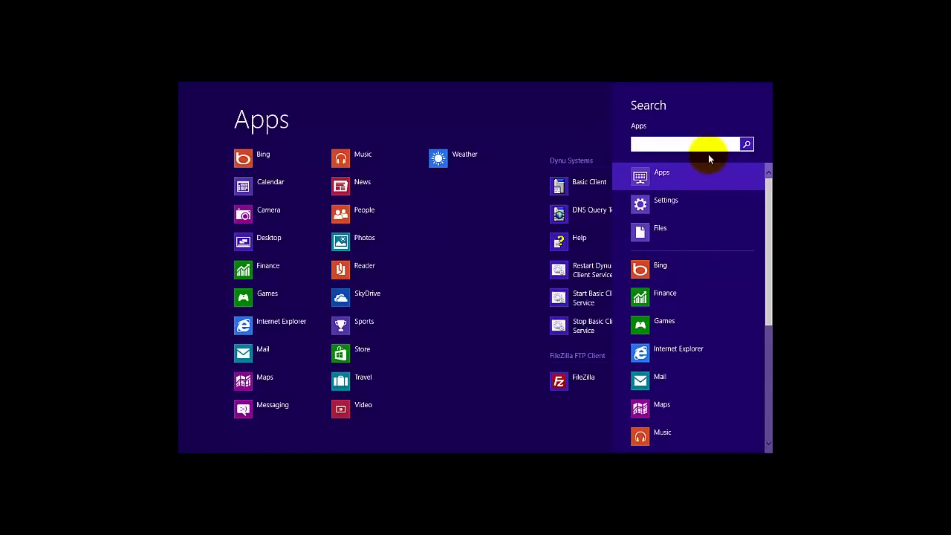
text(remote)
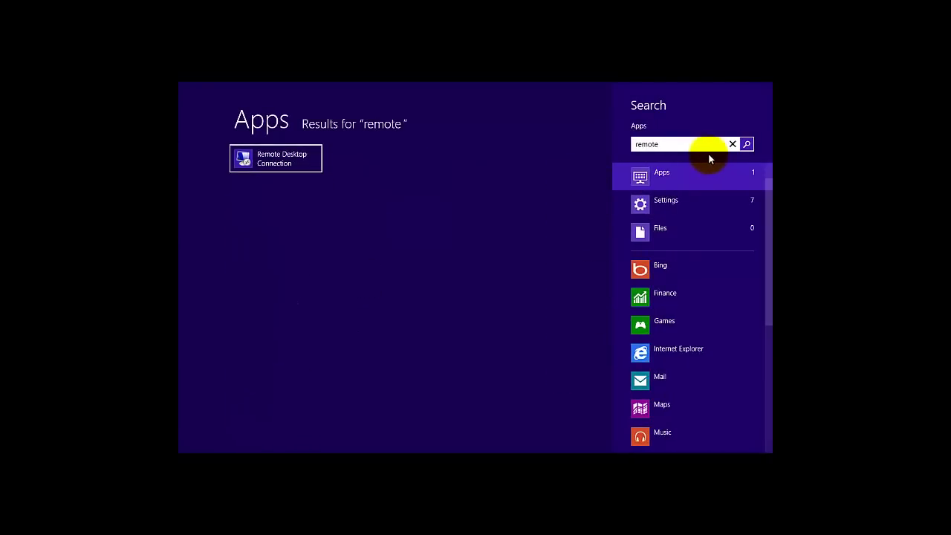
click(285, 163)
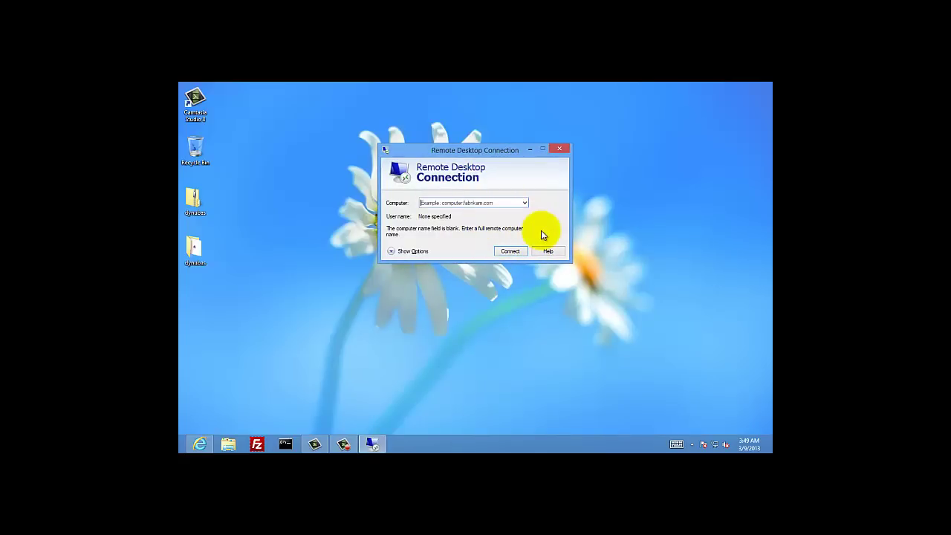
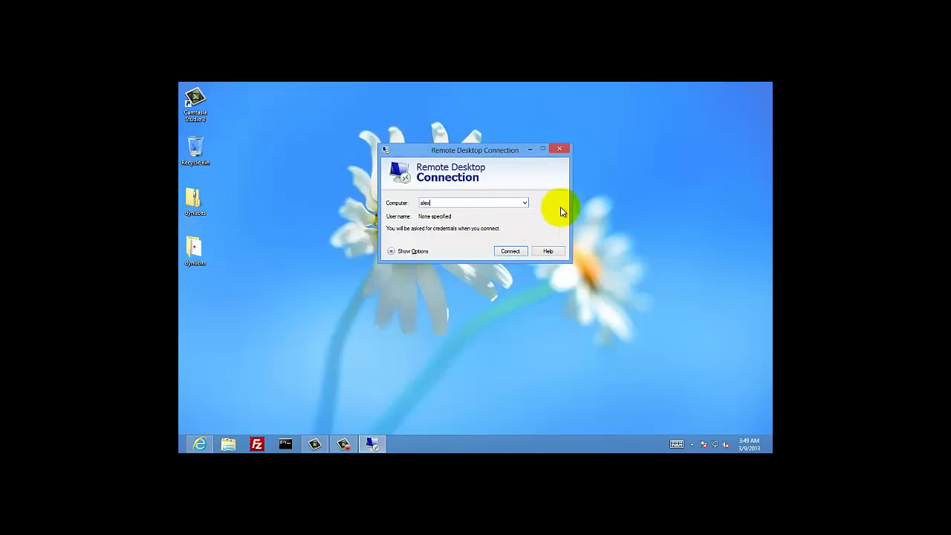
Connect Remote Desktop to the PC's dynu.com hostname and review the Dynu Basic Client activity meanwhile
click(509, 251)
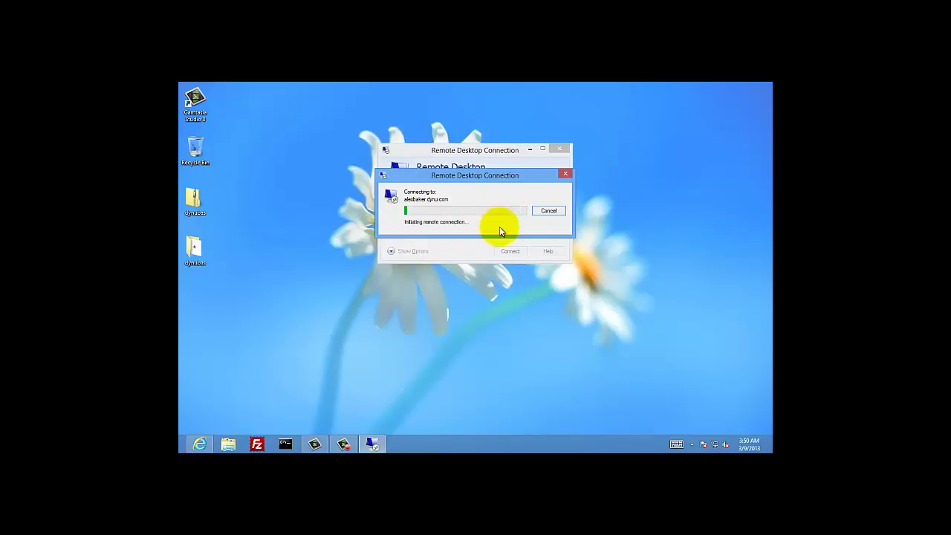
click(692, 445)
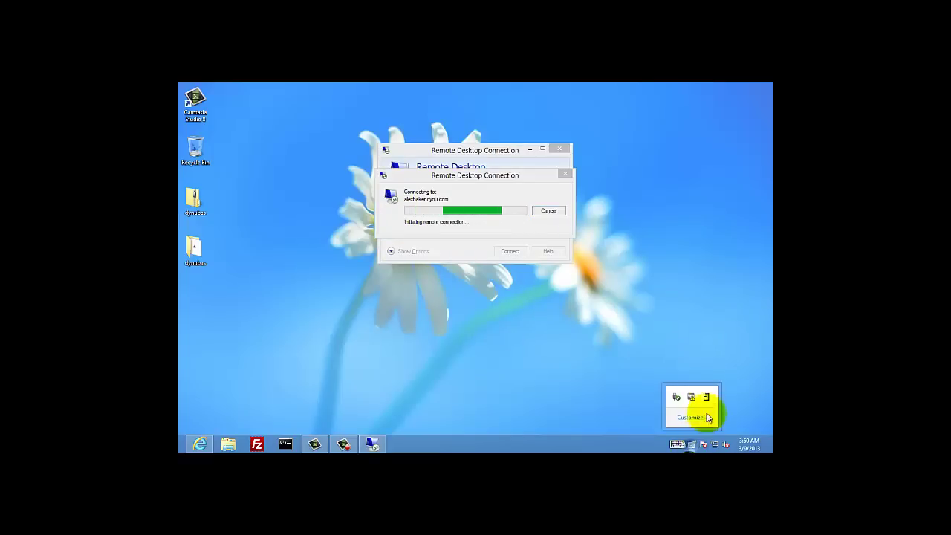
click(706, 398)
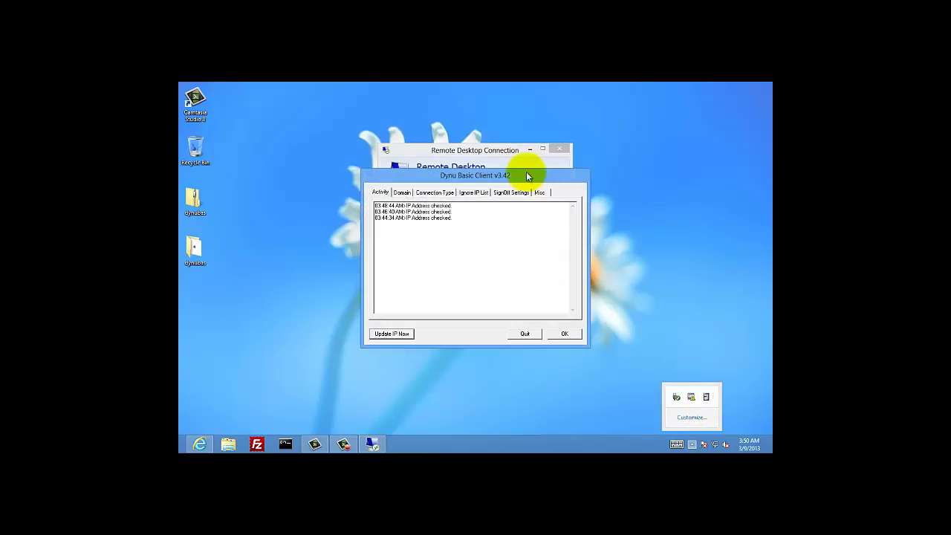
drag(524, 175, 662, 252)
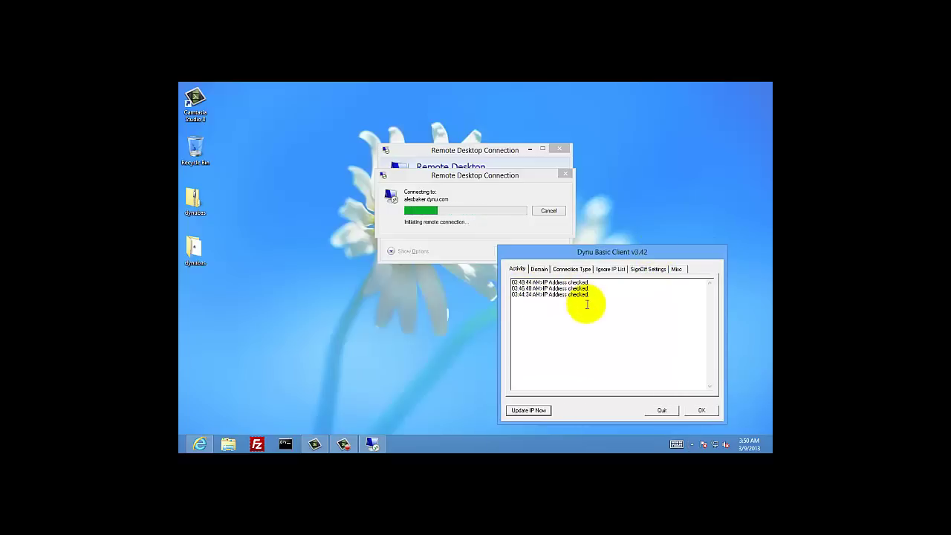
click(700, 409)
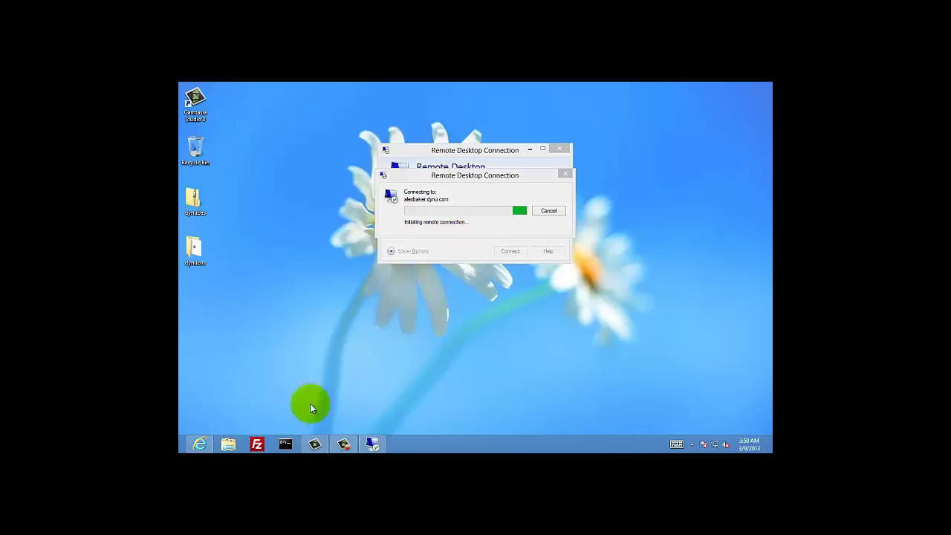
Recheck the port 3389 SUCCESS result, then dismiss the Remote Desktop error and close the app
click(209, 439)
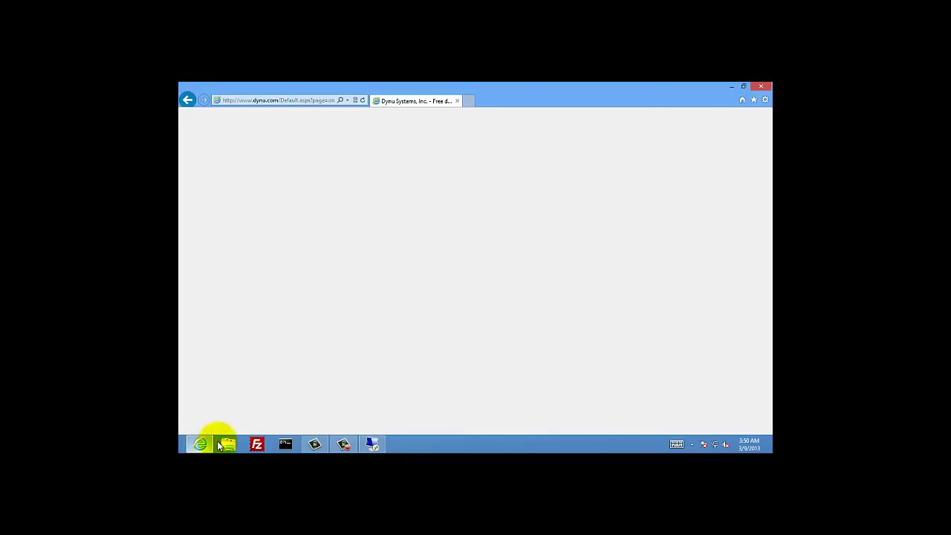
drag(405, 303, 371, 295)
click(417, 311)
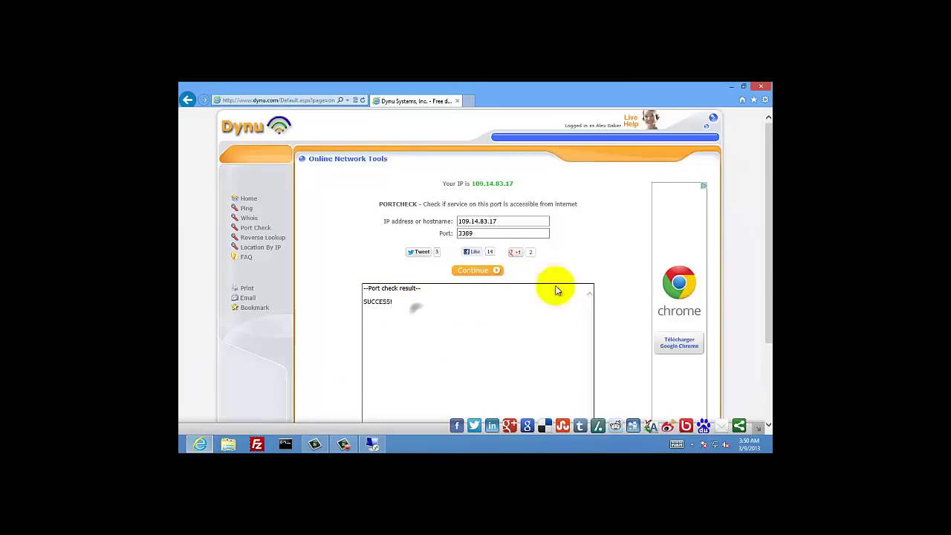
click(731, 86)
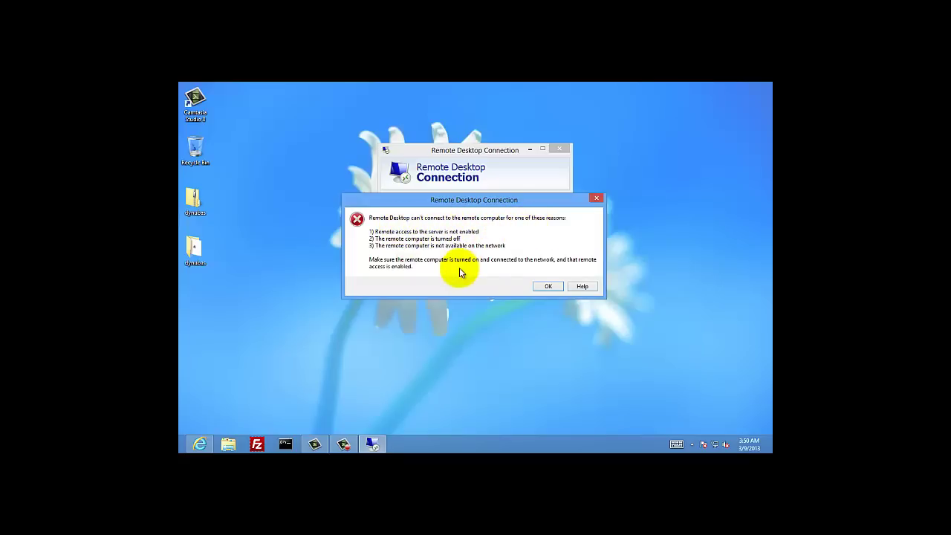
click(548, 286)
click(559, 149)
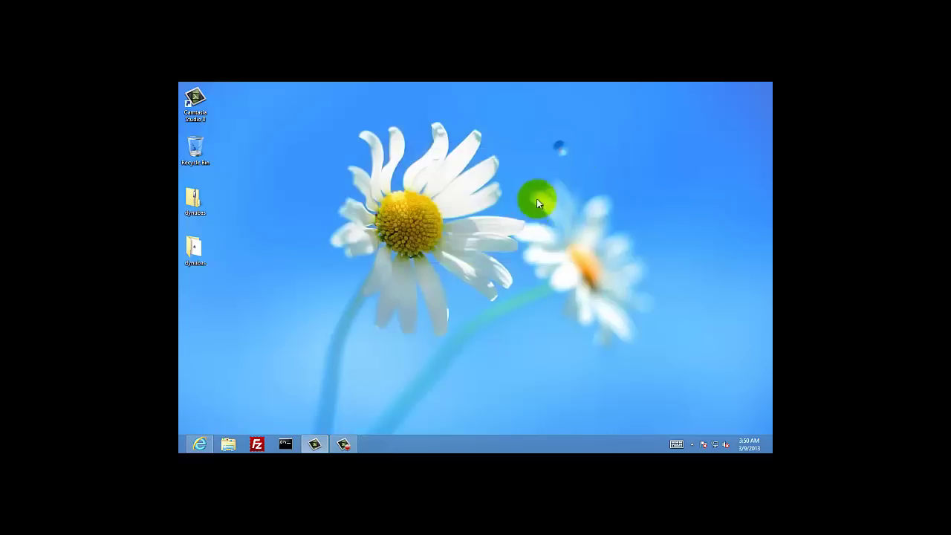
Review the SUCCESS port check result once more and close Internet Explorer
click(198, 443)
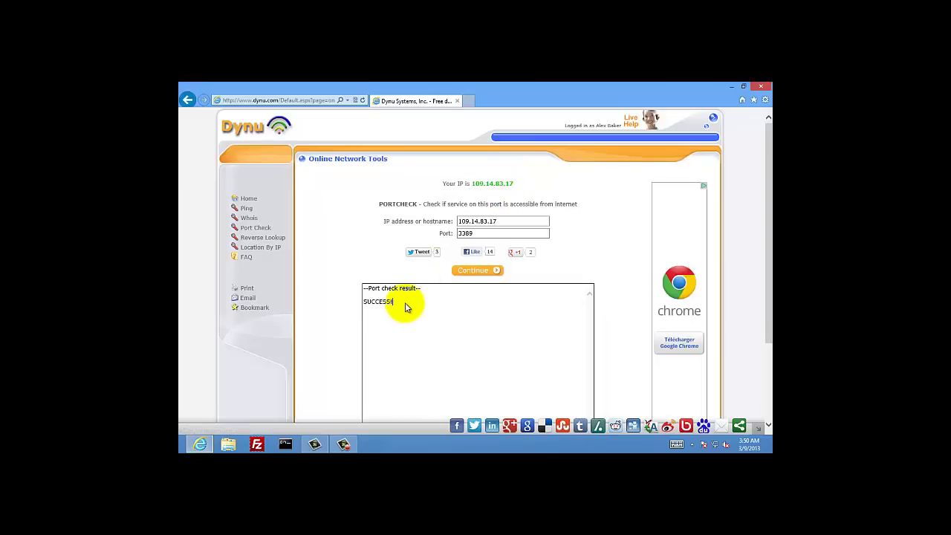
drag(404, 305, 372, 299)
click(437, 308)
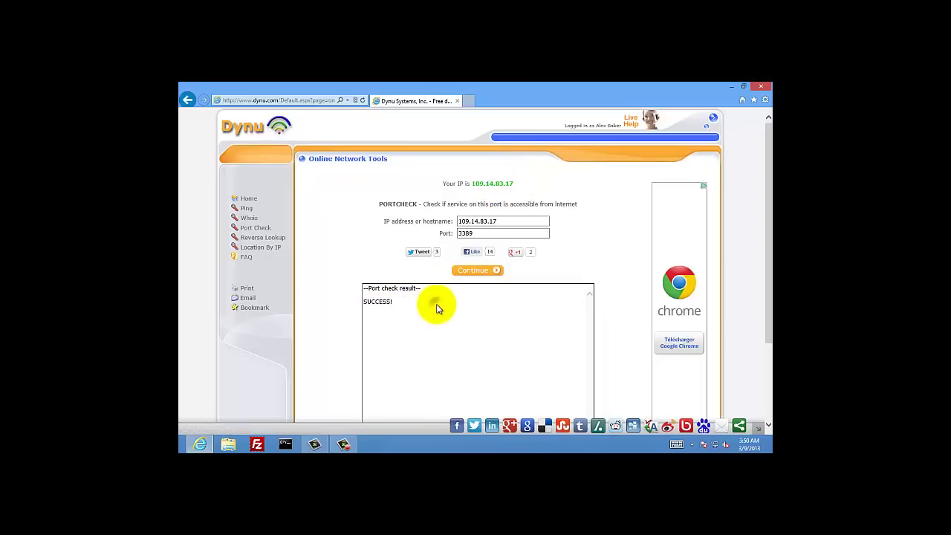
click(763, 88)
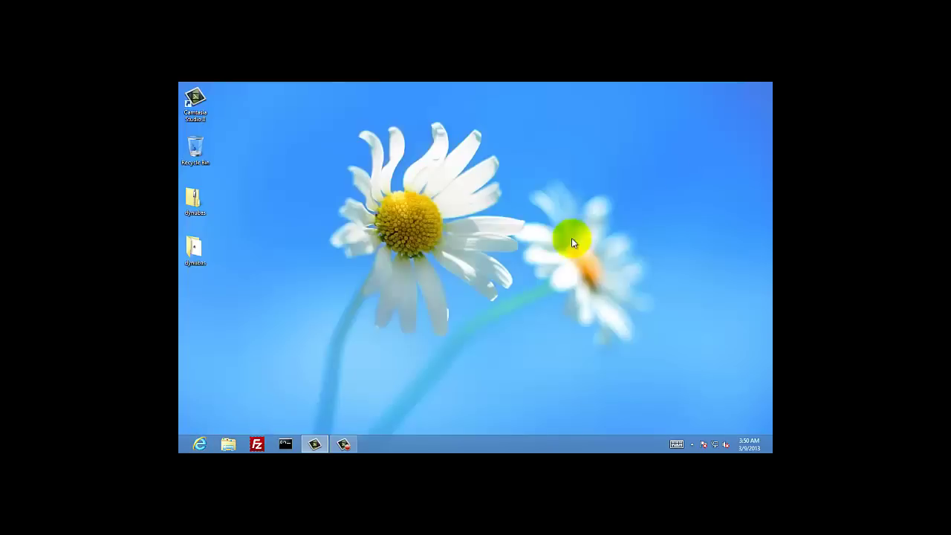